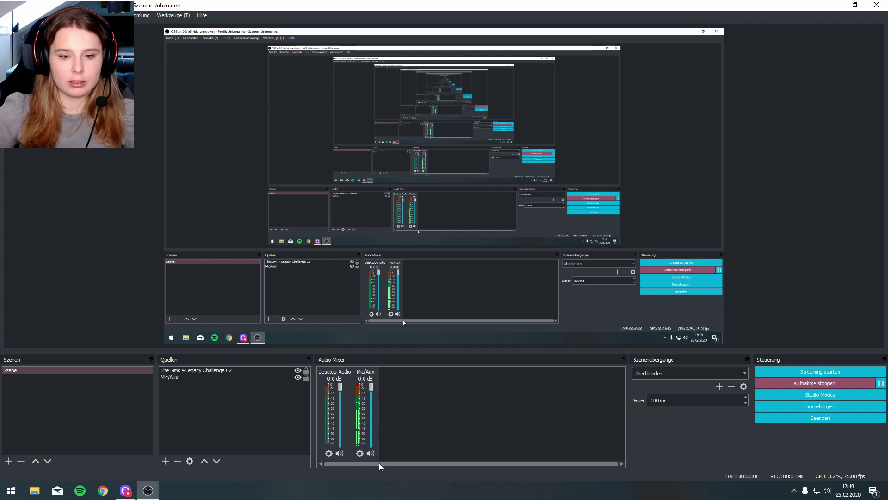
Step: Open the gear menu under Mic/Aux in the OBS Audio-Mixer
click(360, 453)
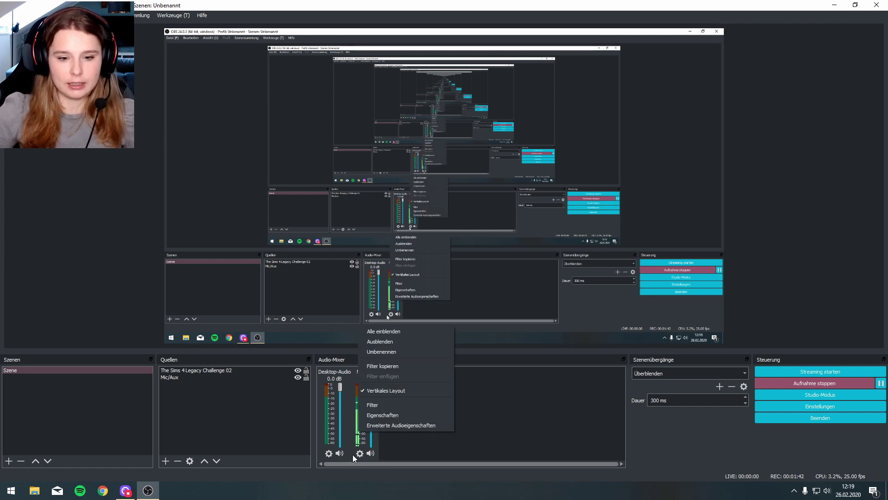
Step: Open the Mic/Aux filters and step through them, ending on Rauschunterdrückung (noise suppression)
click(383, 404)
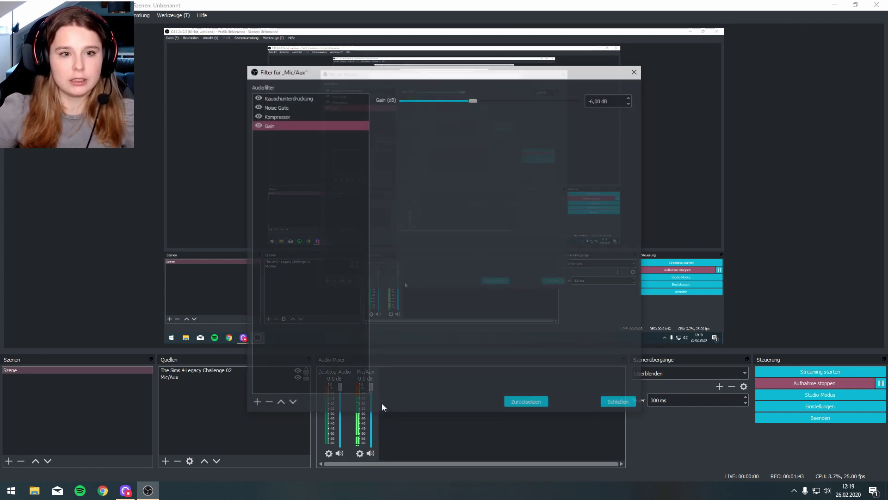
click(288, 106)
click(290, 117)
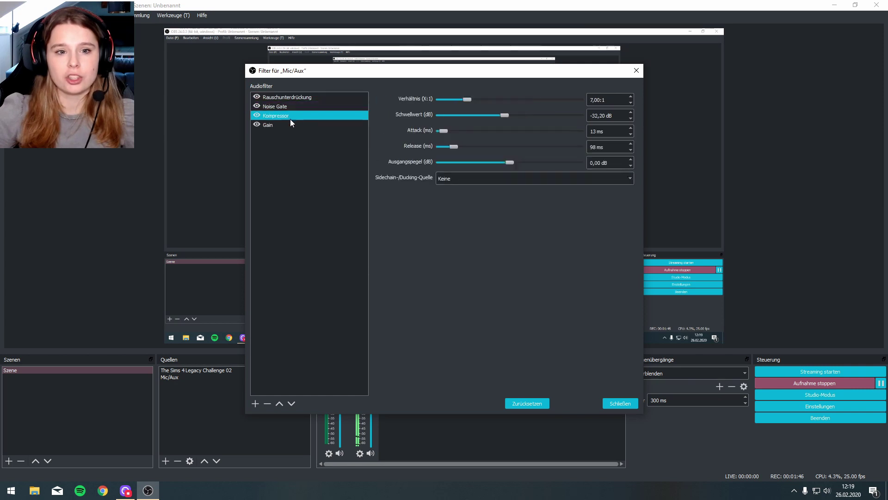
click(291, 125)
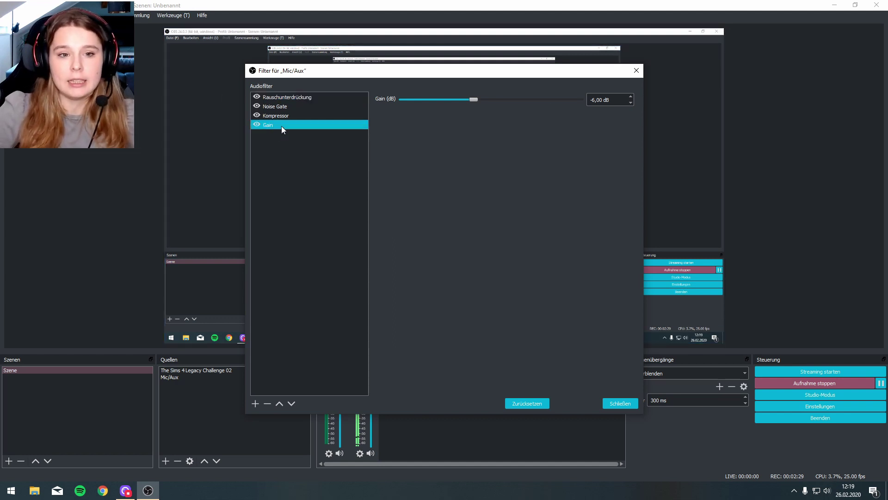
click(292, 99)
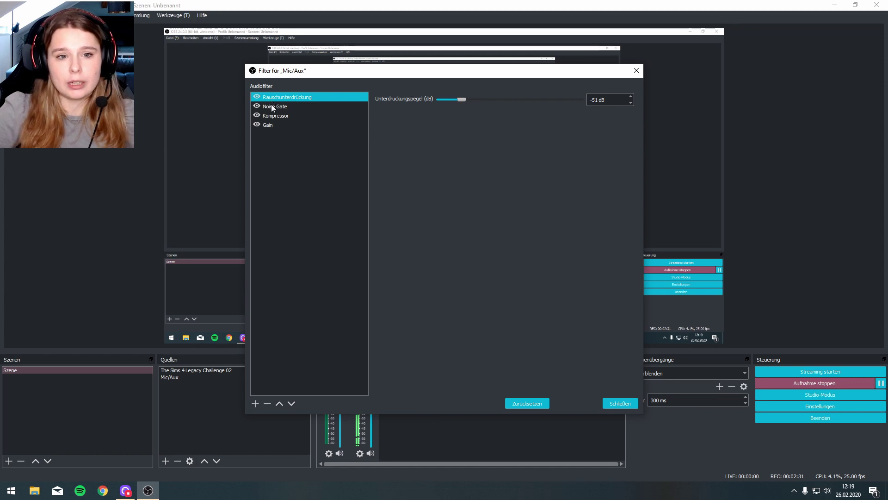
Step: Glance at the addable filter types, then compare the Kompressor (7.00:1), Gain and Noise Gate settings
click(254, 404)
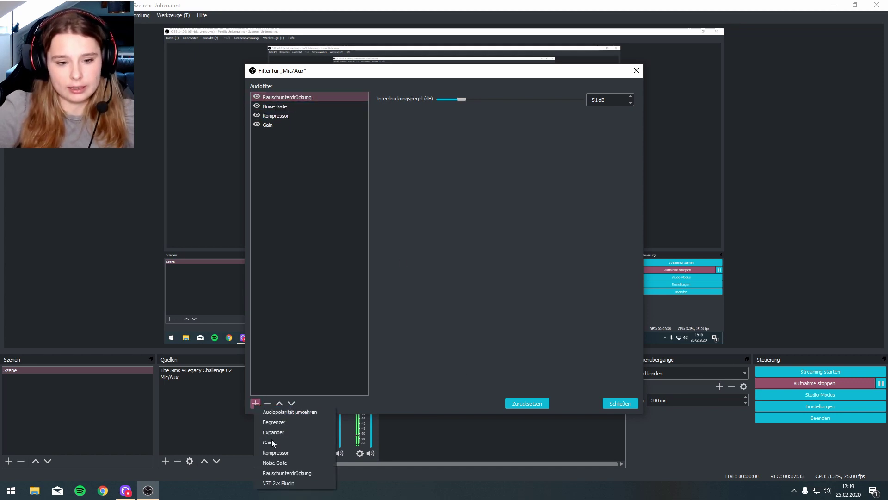
click(274, 105)
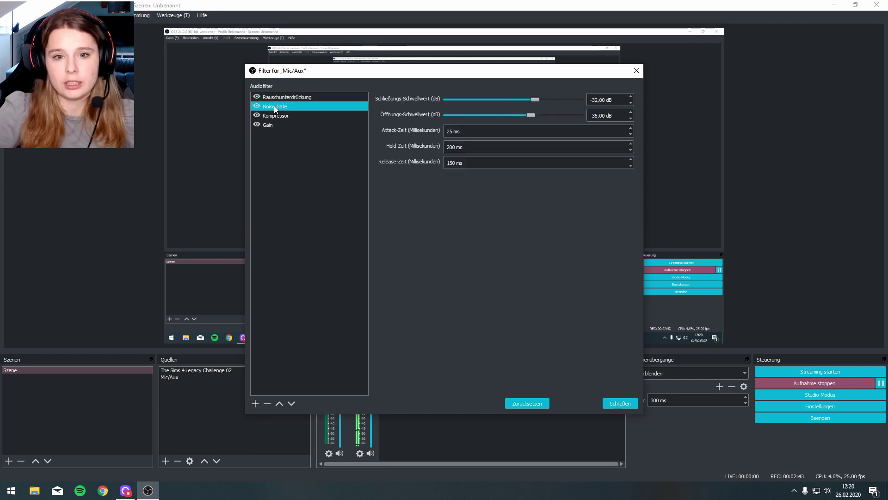
click(272, 117)
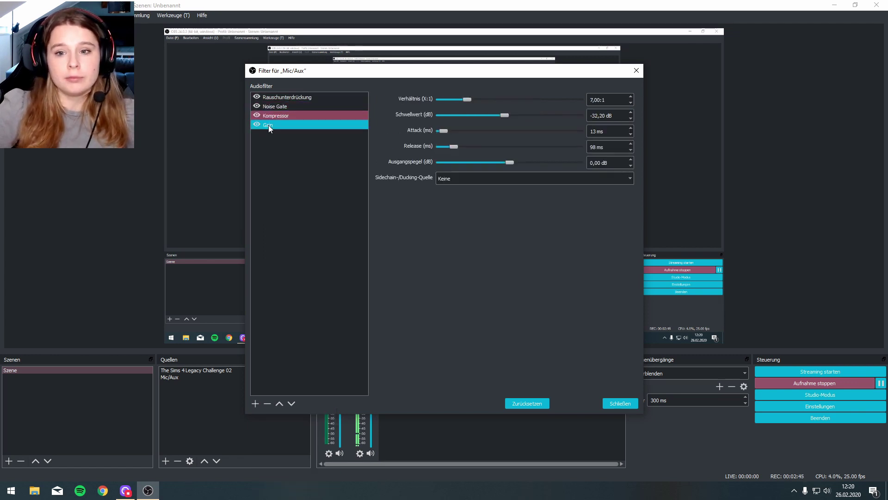
click(268, 125)
click(274, 115)
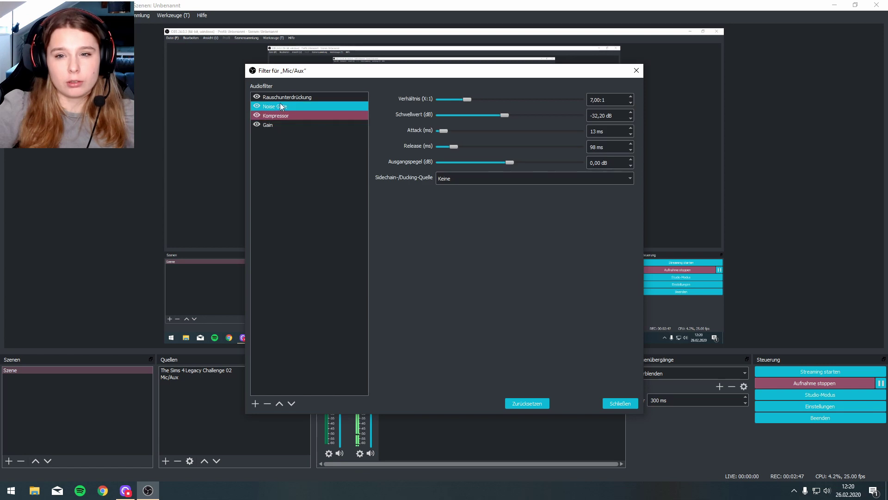
click(283, 101)
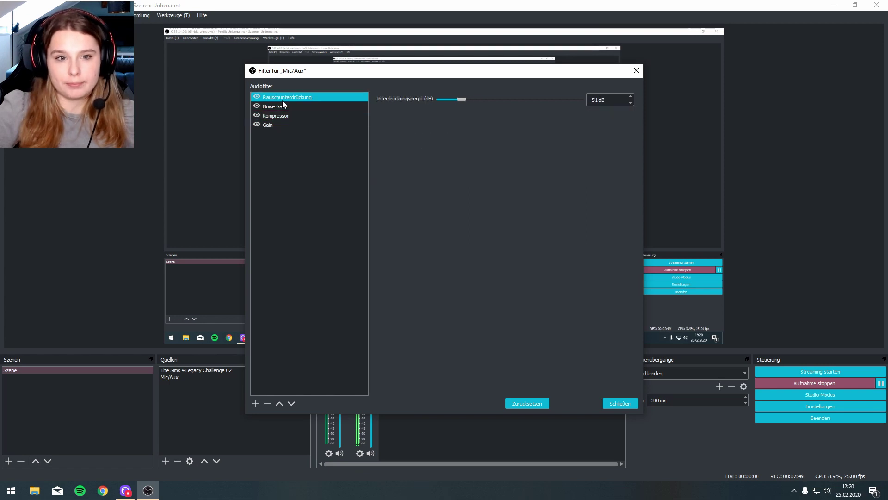
click(283, 106)
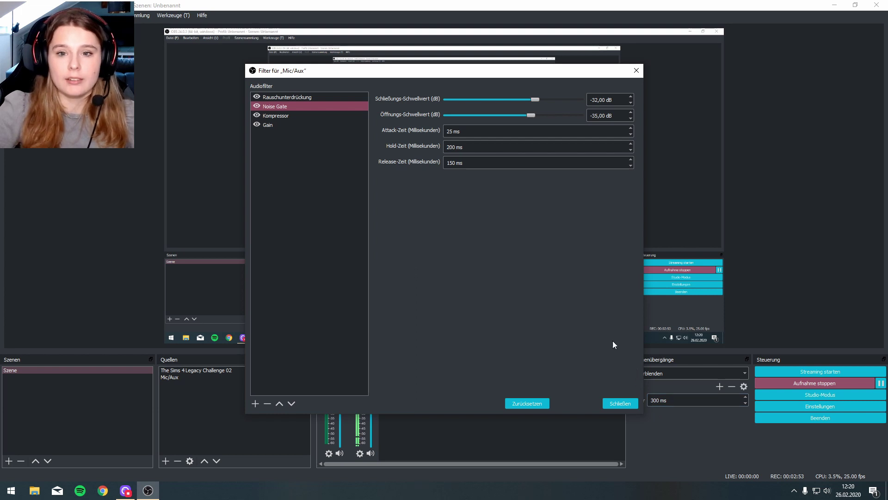
click(309, 115)
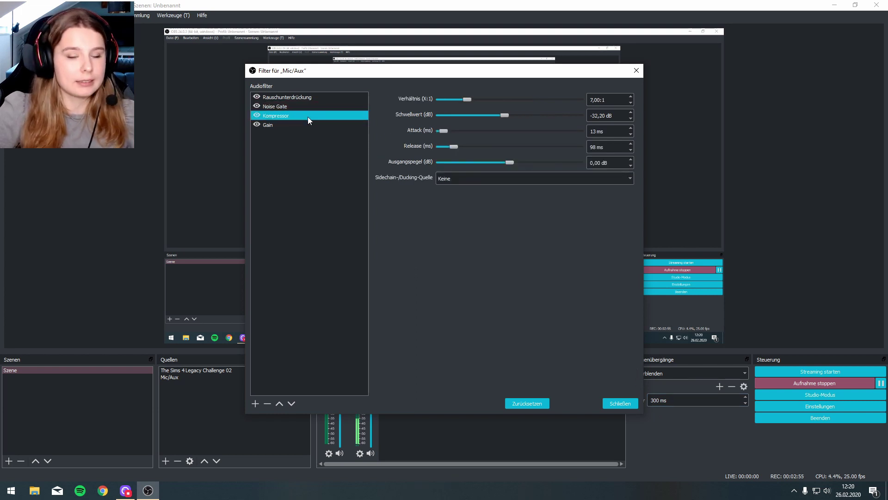
Step: Close the Filter für Mic/Aux window with Schließen
click(618, 406)
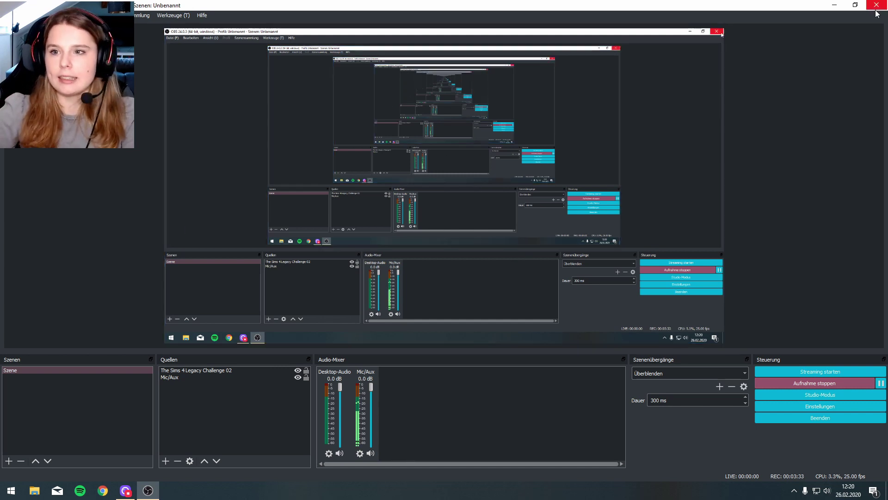
Step: Minimize OBS and the Logitech Capture webcam window to reveal the desktop
click(838, 6)
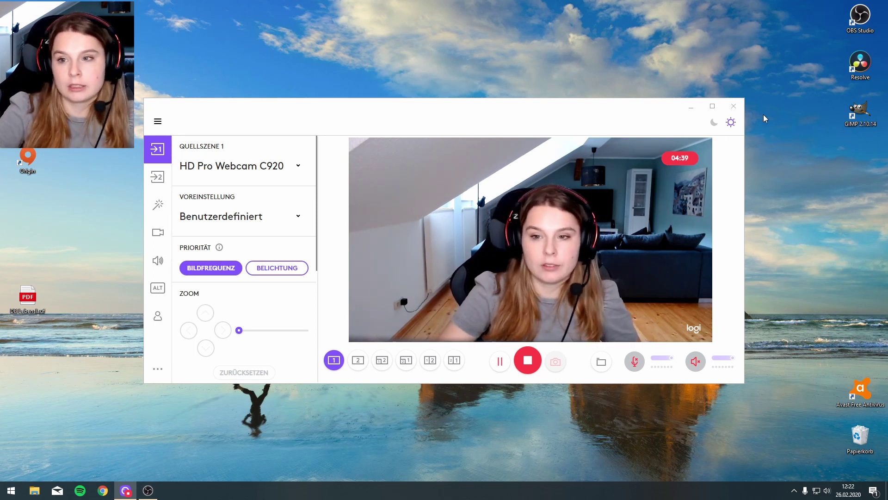
click(697, 111)
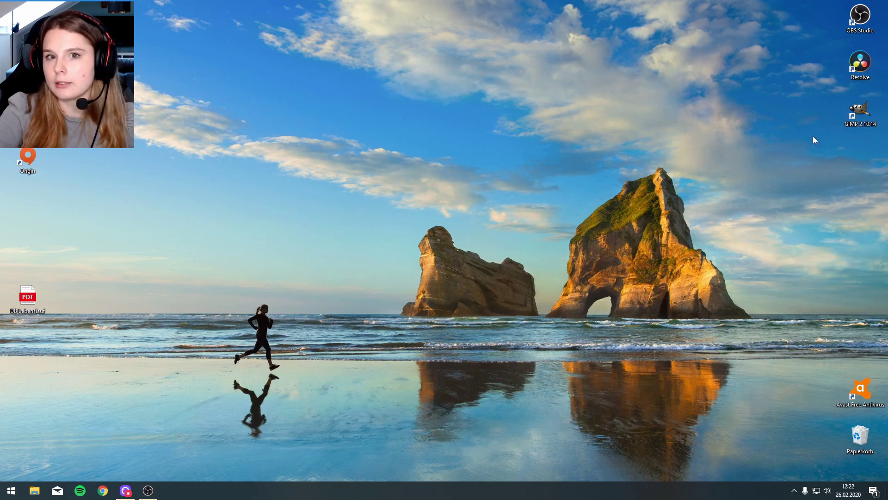
Step: Launch DaVinci Resolve from its desktop shortcut and create a new project named LC9
click(860, 63)
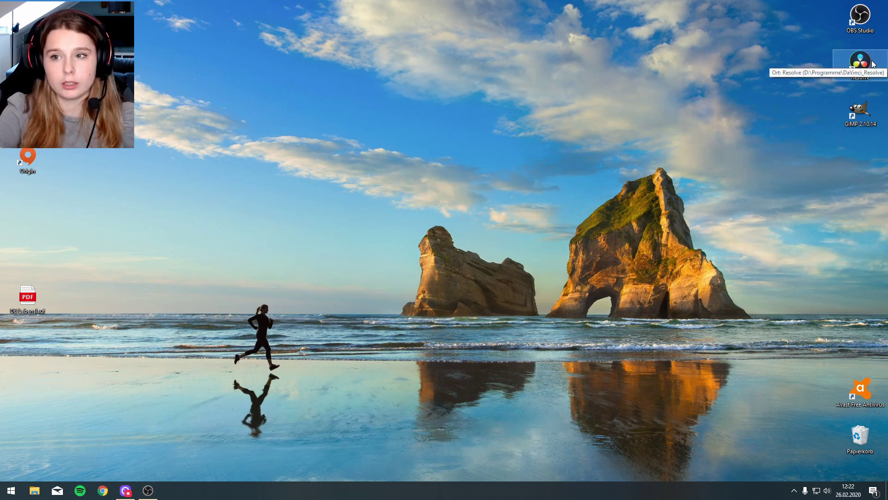
double_click(872, 63)
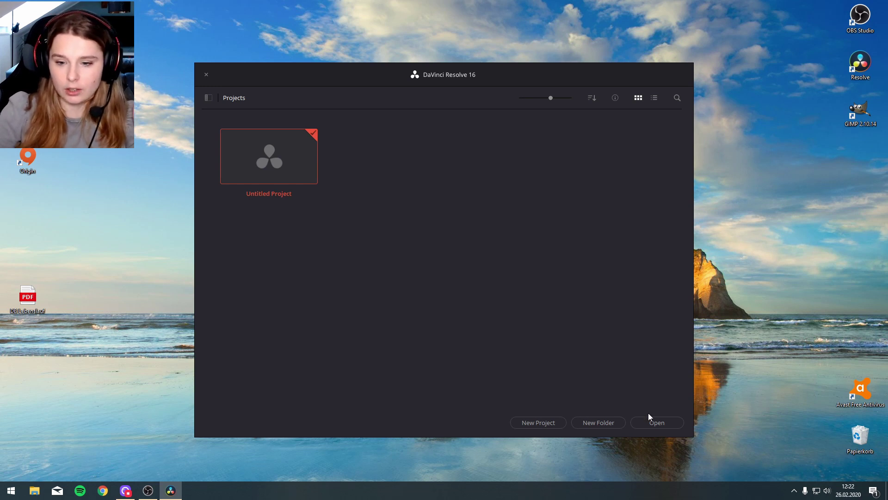
click(549, 424)
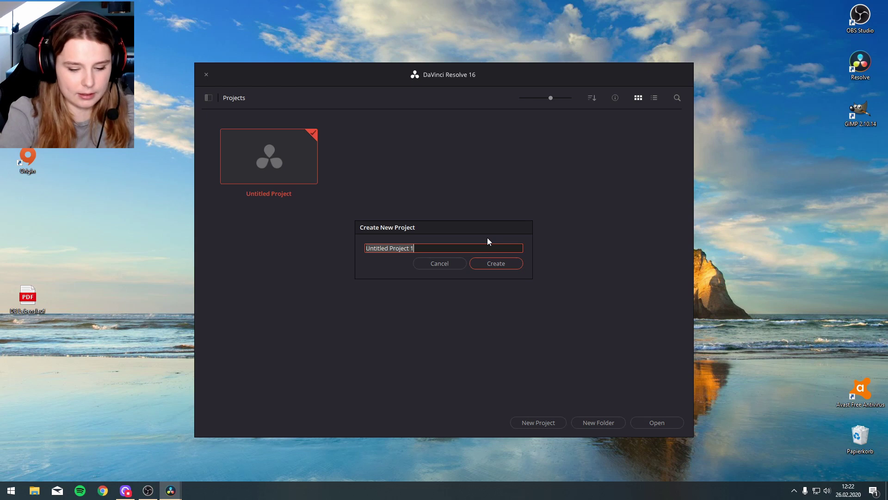
text(LC)
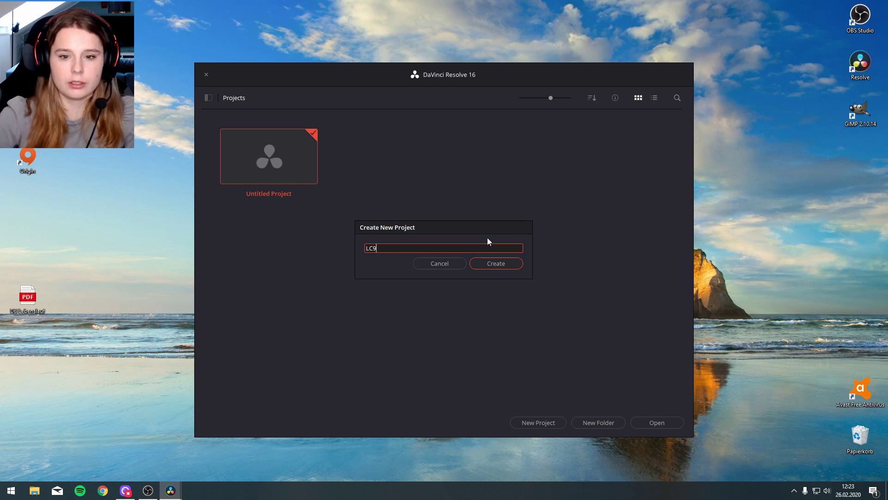
text(9)
key(Return)
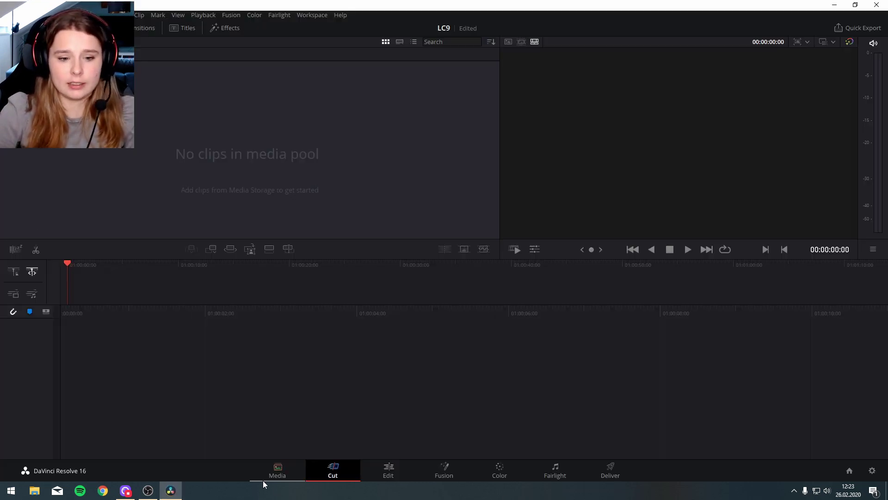
Step: On the Media page, browse to the Videos folder and add Intro.mov to the media pool
click(274, 475)
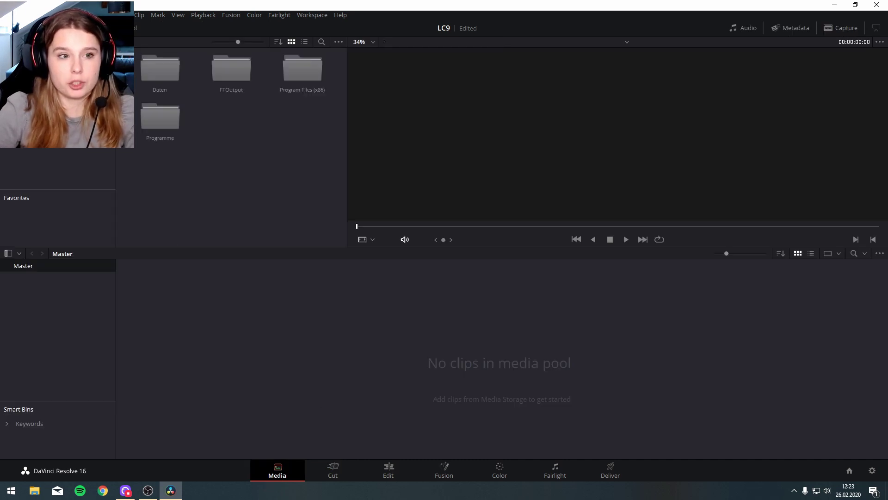
double_click(157, 78)
double_click(156, 78)
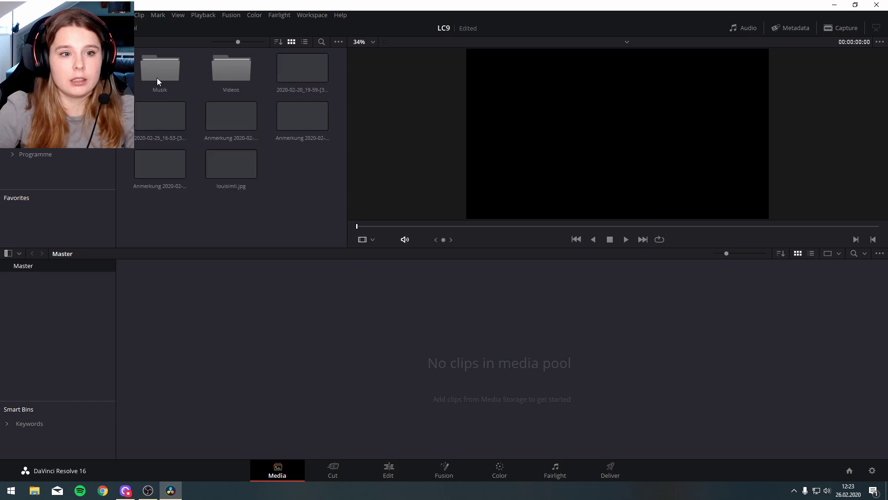
double_click(230, 75)
drag(233, 169, 258, 326)
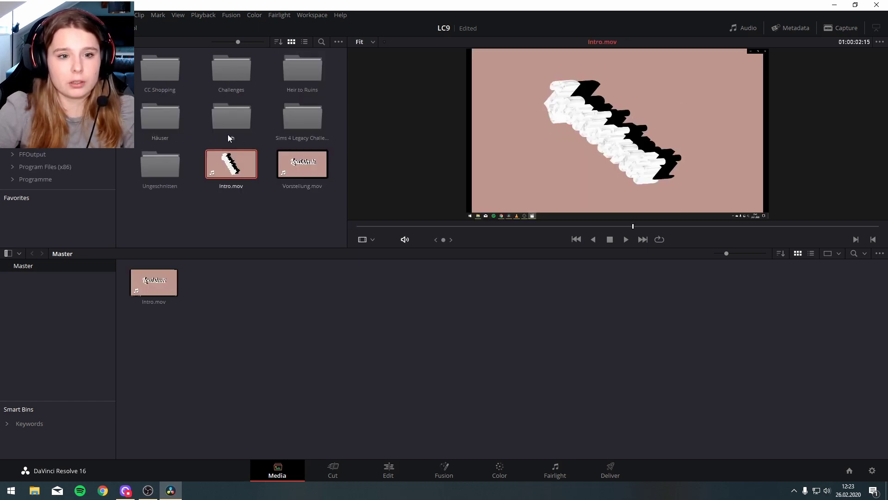
Step: Add the latest webcam clip from Ich and the raw gameplay recording from Ungeschnitten
click(237, 129)
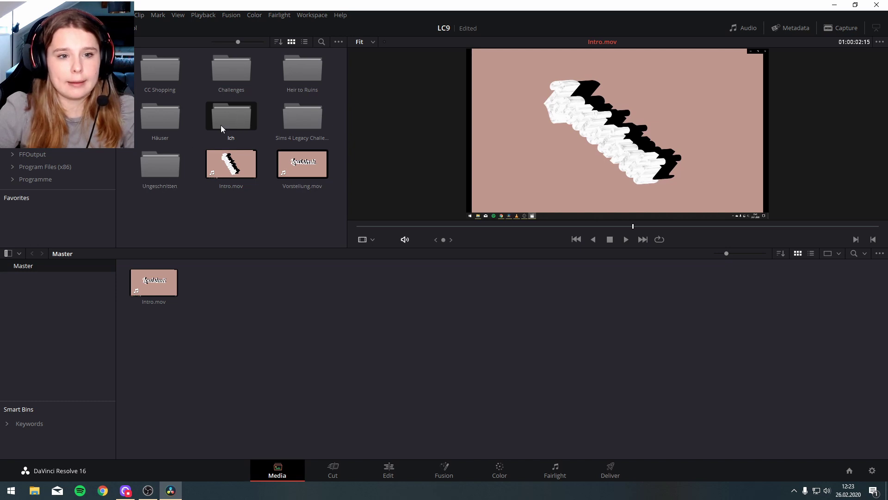
double_click(221, 128)
click(230, 214)
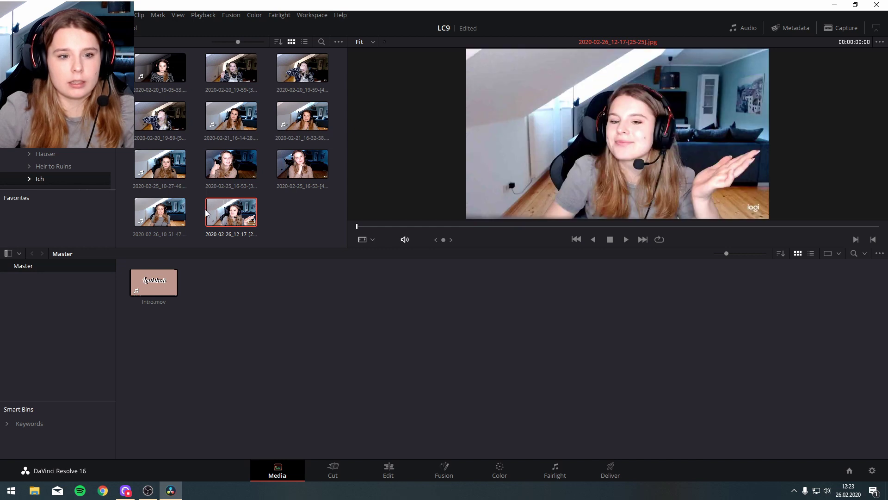
drag(160, 212, 217, 283)
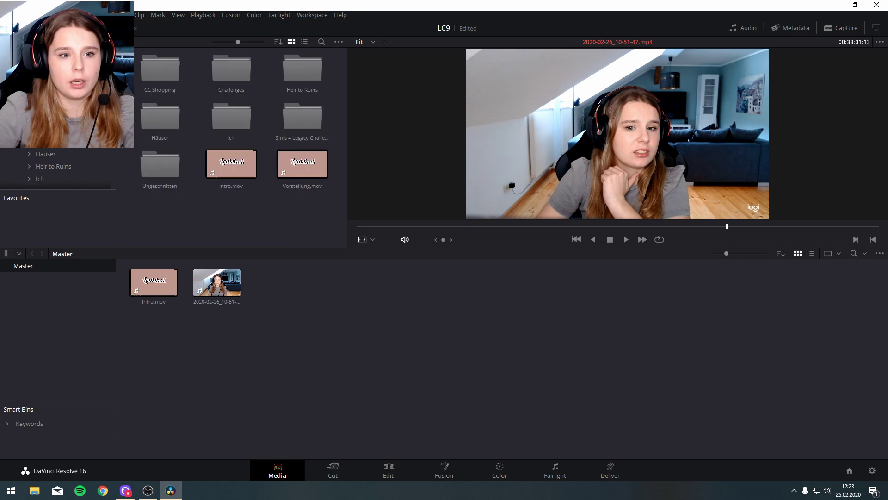
double_click(160, 163)
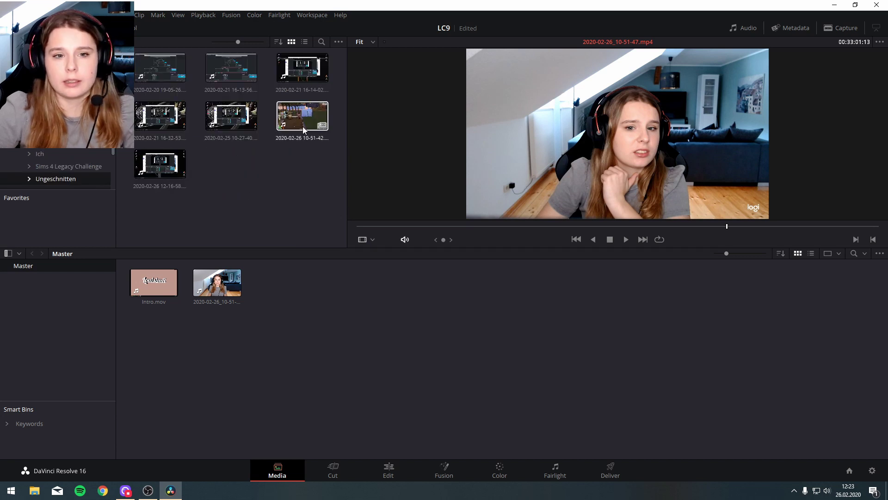
drag(304, 130, 291, 285)
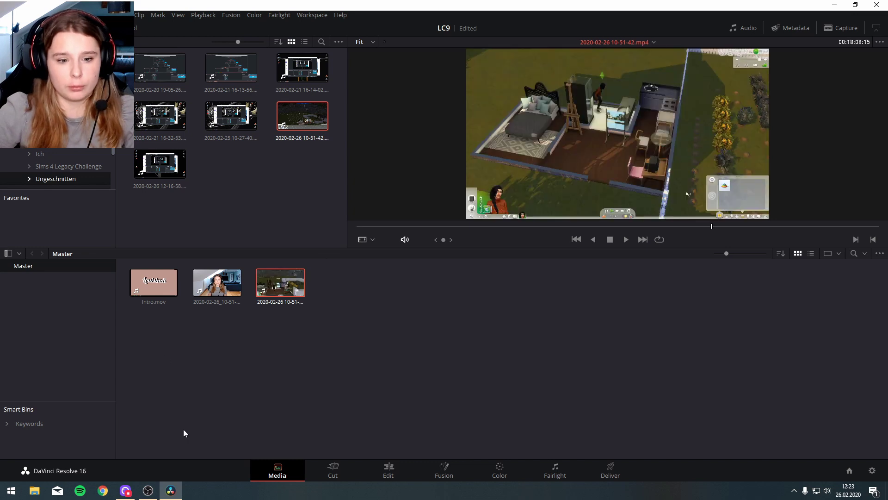
click(339, 474)
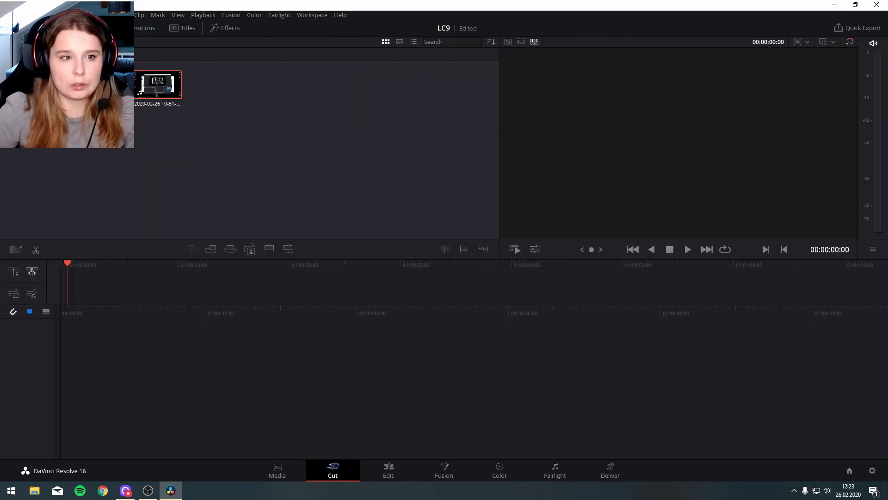
Step: Put the raw recording on a new timeline and select its opening countdown section
drag(147, 84, 137, 418)
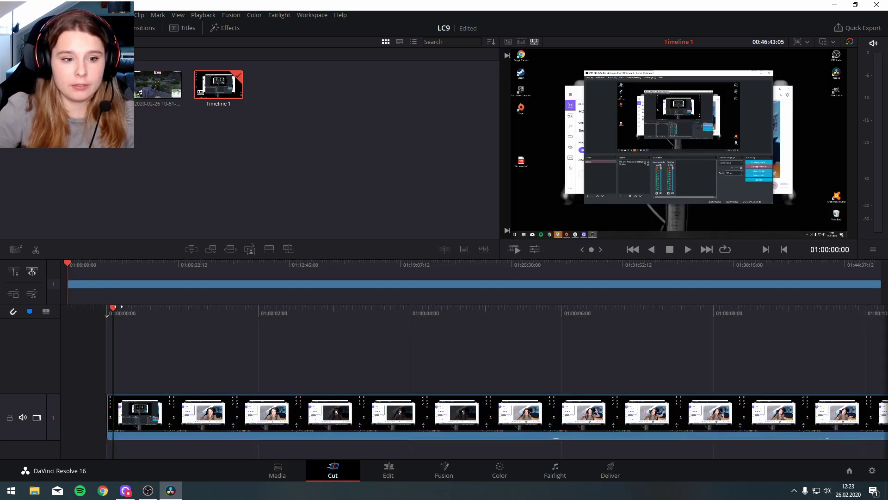
drag(209, 311, 884, 333)
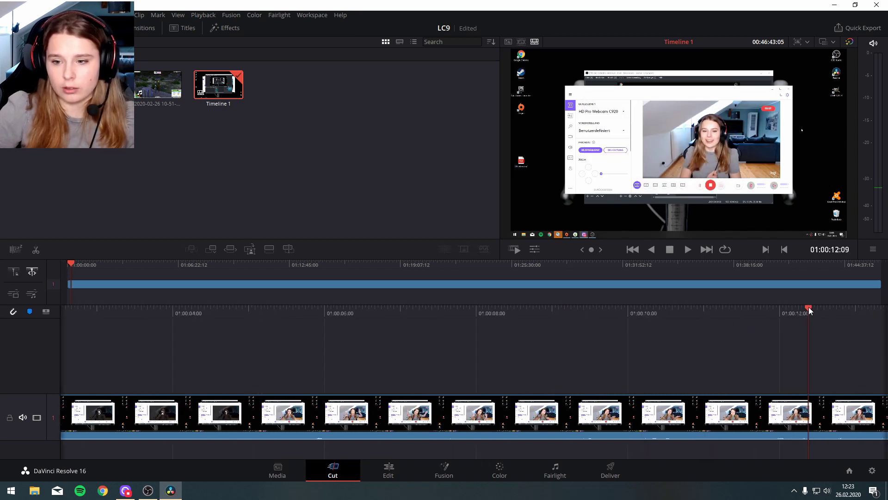
mouse_move(809, 311)
mouse_down()
mouse_move(179, 374)
mouse_move(320, 396)
mouse_up()
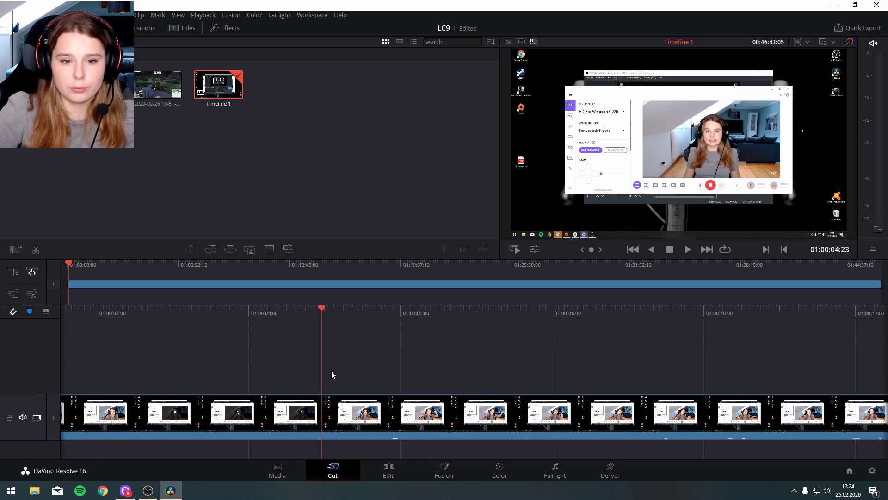
mouse_move(321, 311)
mouse_down()
mouse_move(283, 316)
mouse_move(322, 321)
mouse_up()
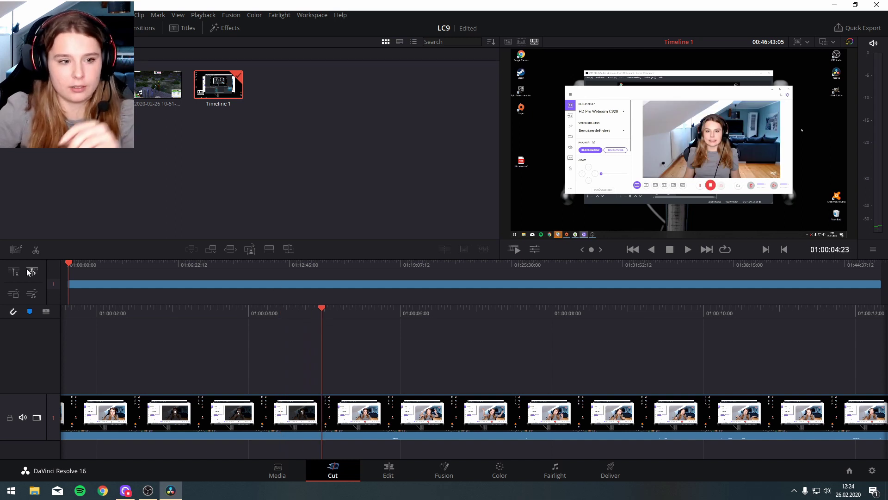
click(212, 422)
Step: Ripple-delete the countdown and place the webcam footage on V2 at 01:00:00:00
key(Delete)
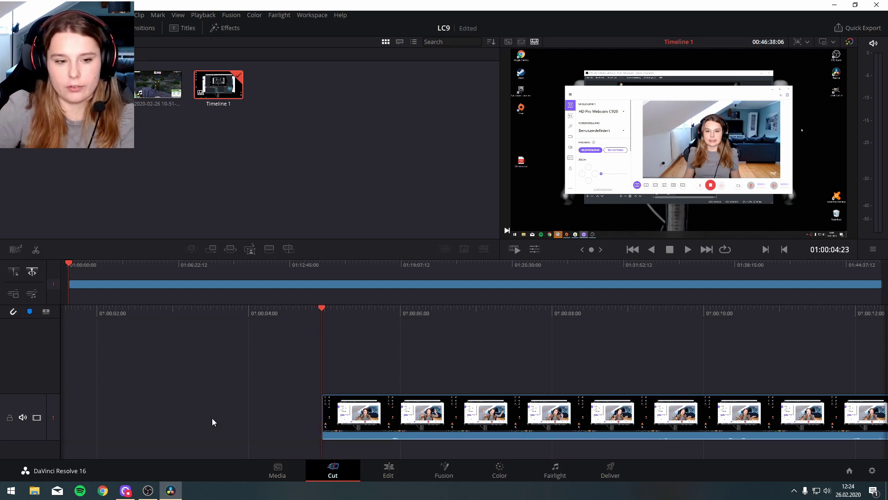
click(68, 273)
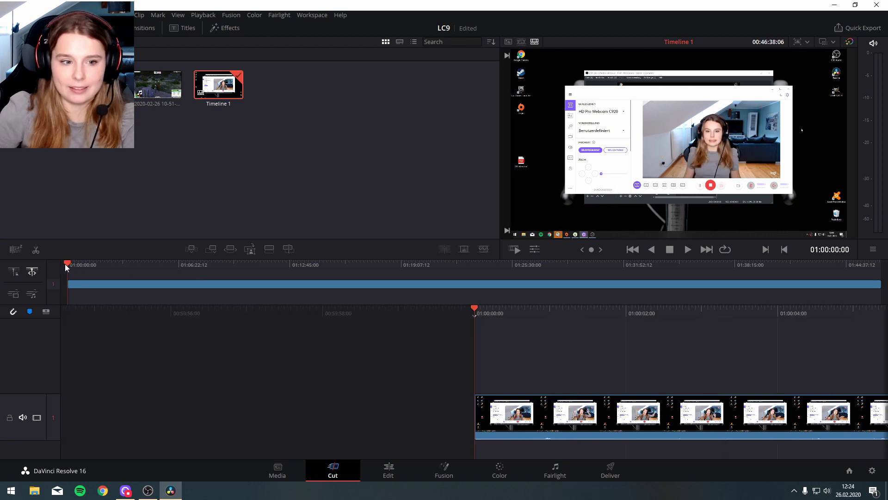
drag(218, 84, 463, 363)
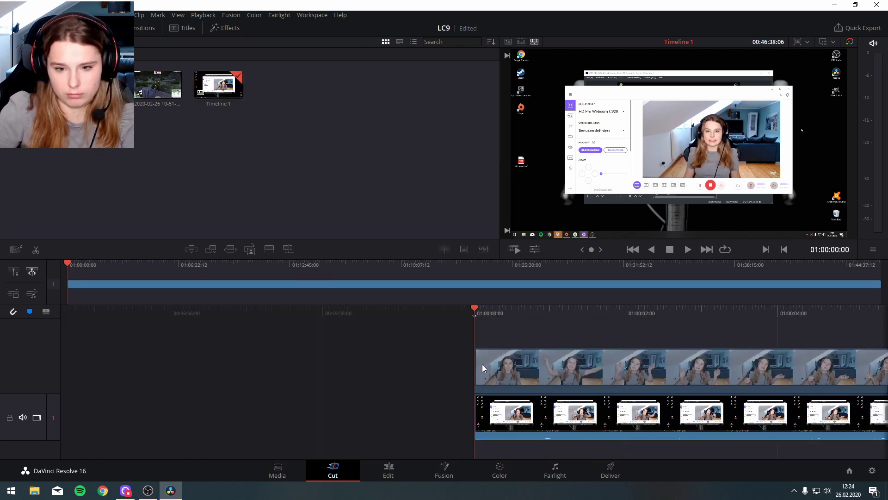
drag(489, 368, 482, 365)
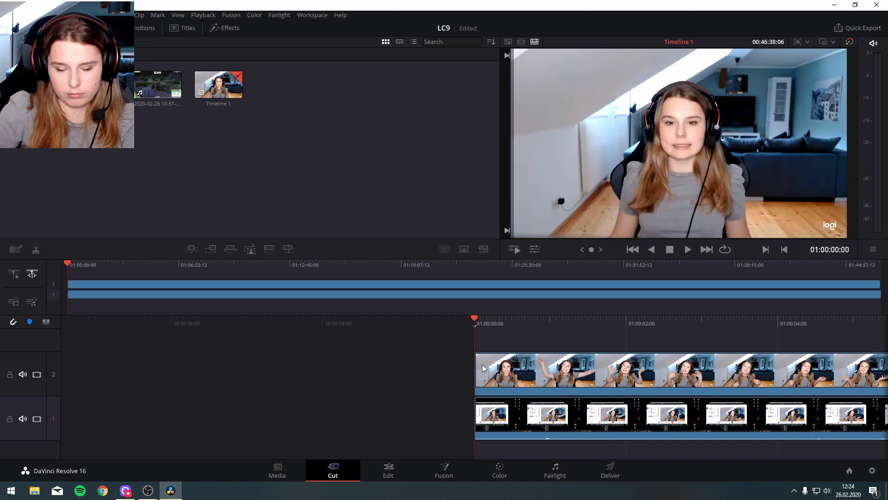
Step: Play the stacked webcam and gameplay clips to check they are in sync
click(683, 253)
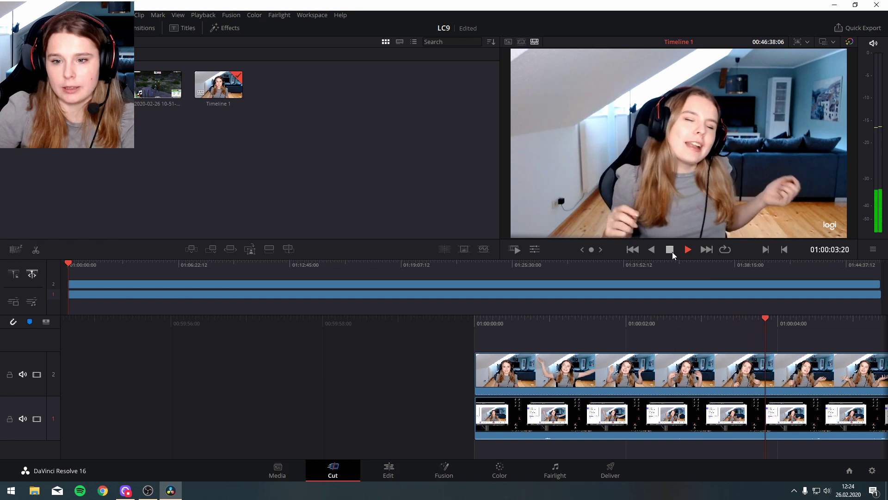
click(672, 251)
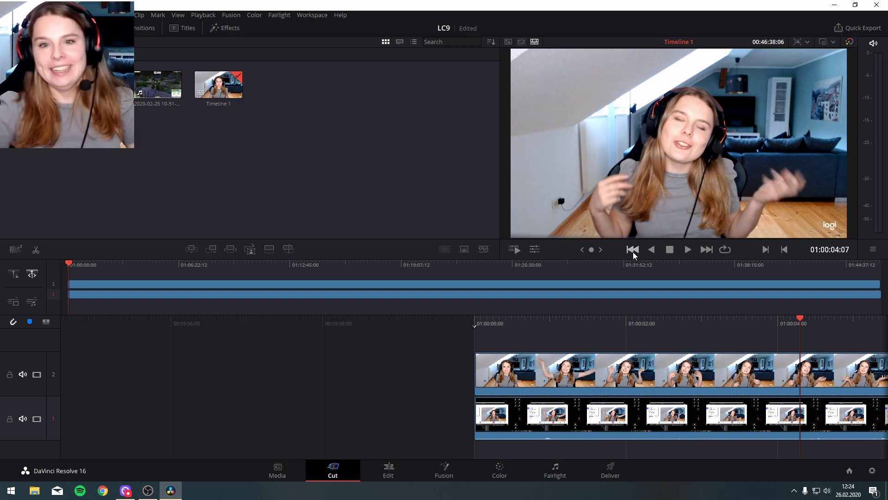
click(685, 252)
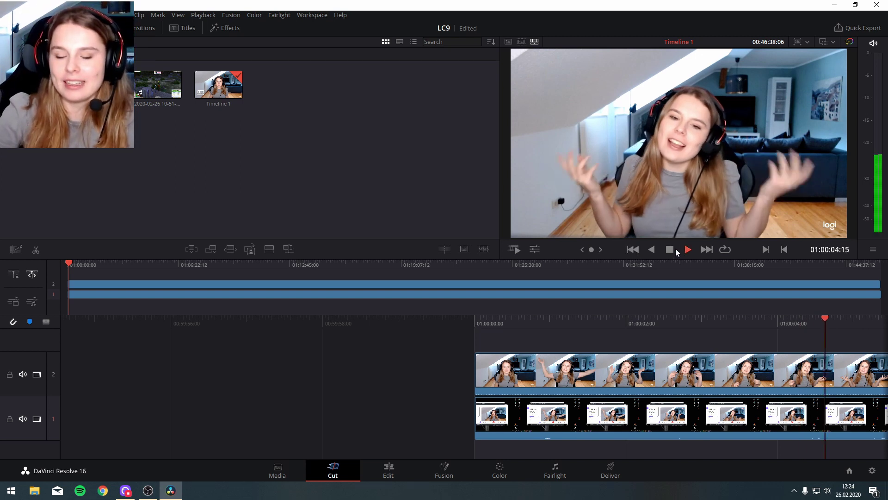
click(669, 252)
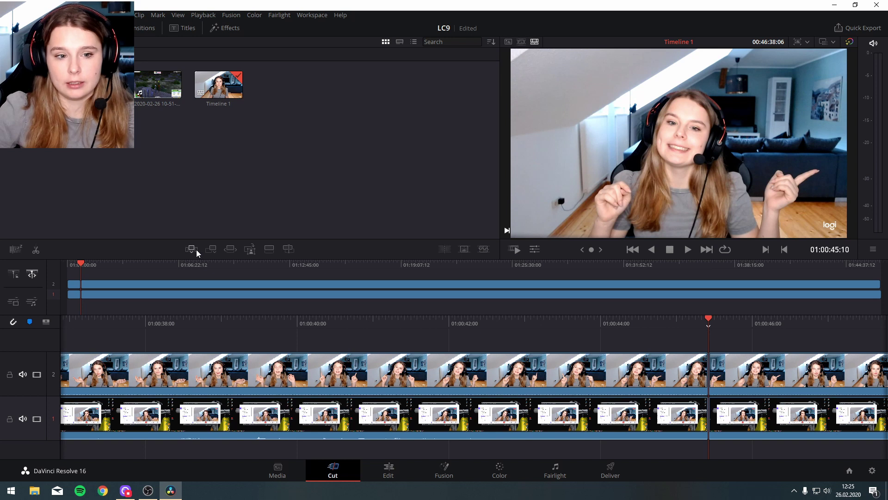
Step: Insert Intro.mov at the playhead, then on the Edit page crop its left border and taskbar strip
click(215, 252)
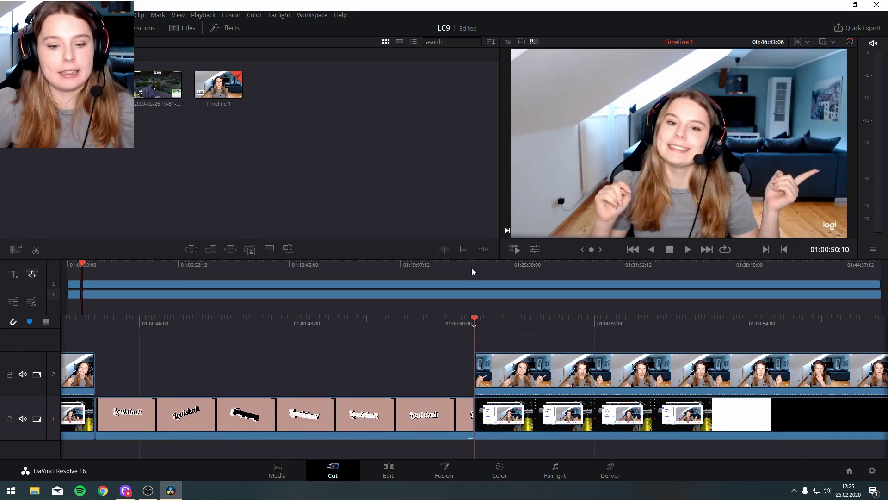
click(392, 475)
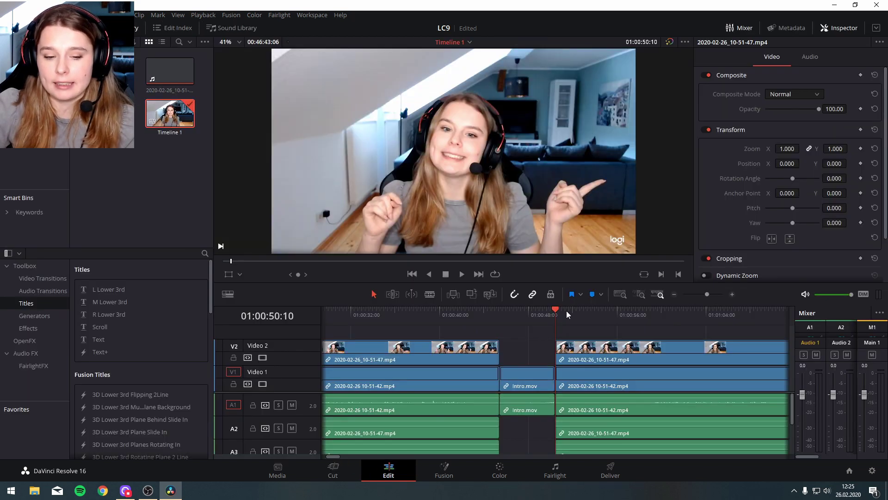
click(531, 319)
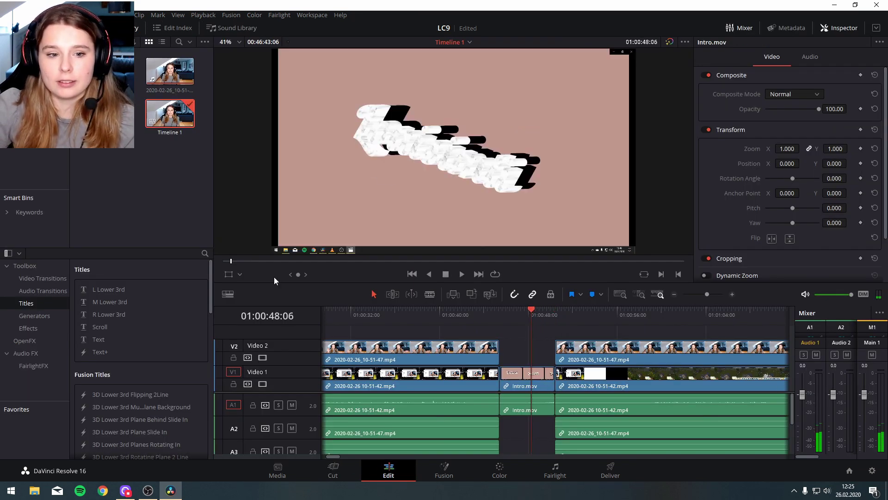
click(240, 274)
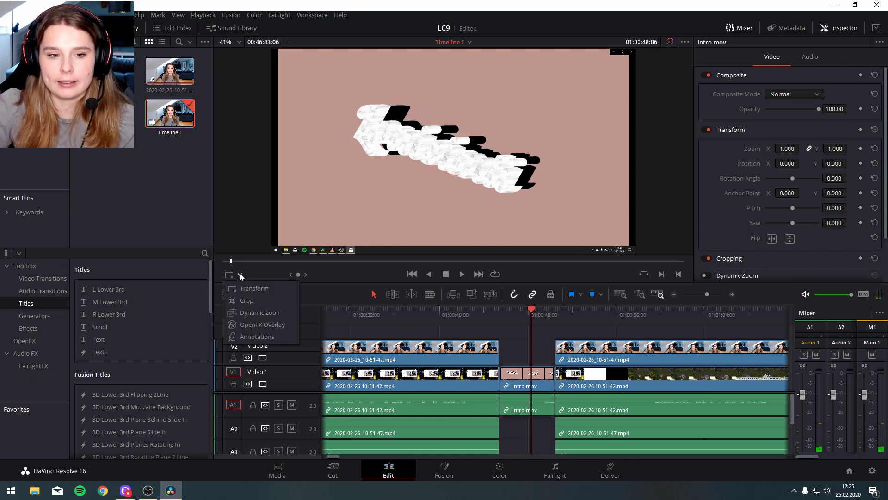
click(236, 301)
drag(271, 255, 278, 246)
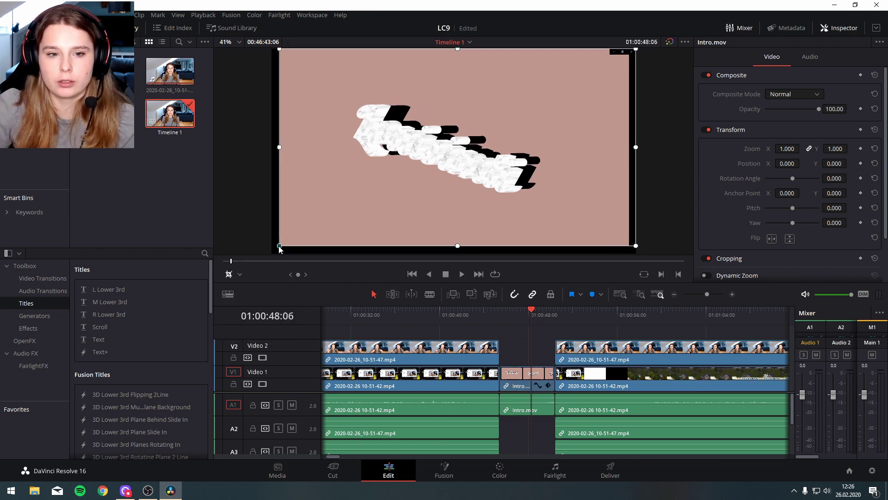
Step: Crop Intro.mov's top and right borders and trim the V2 webcam clip to end before it
drag(636, 51, 629, 58)
click(230, 275)
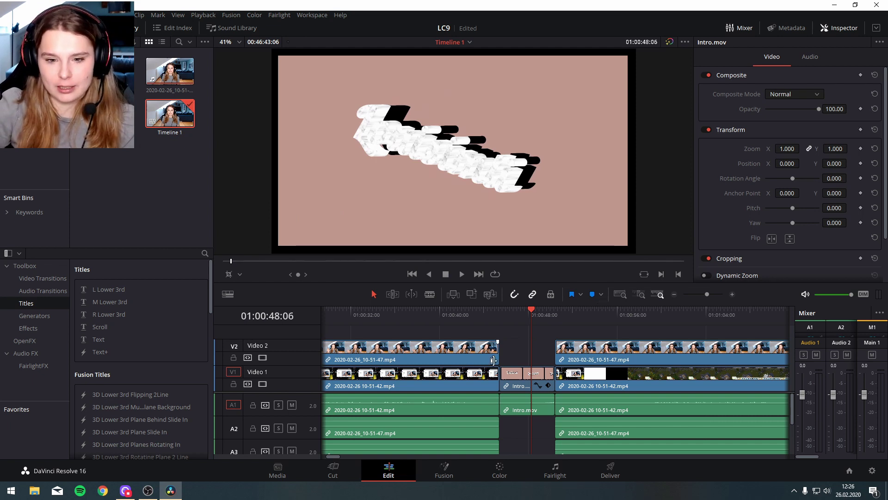
drag(499, 368, 491, 377)
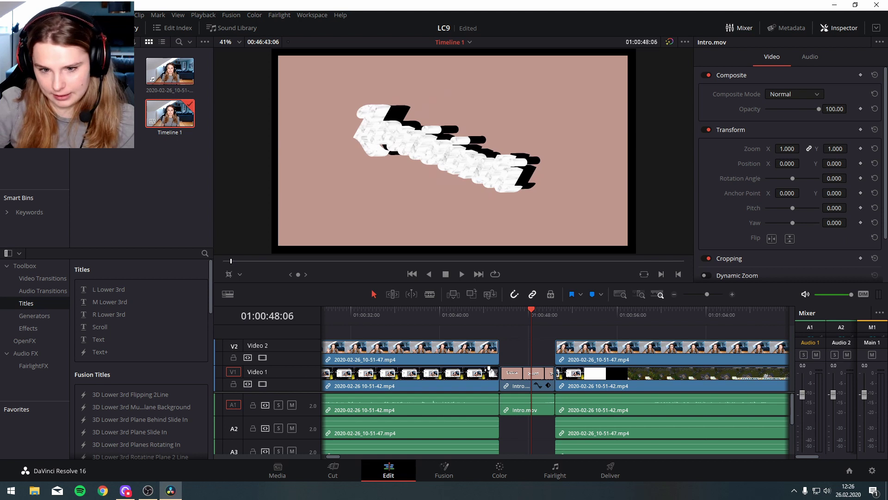
drag(489, 368, 330, 406)
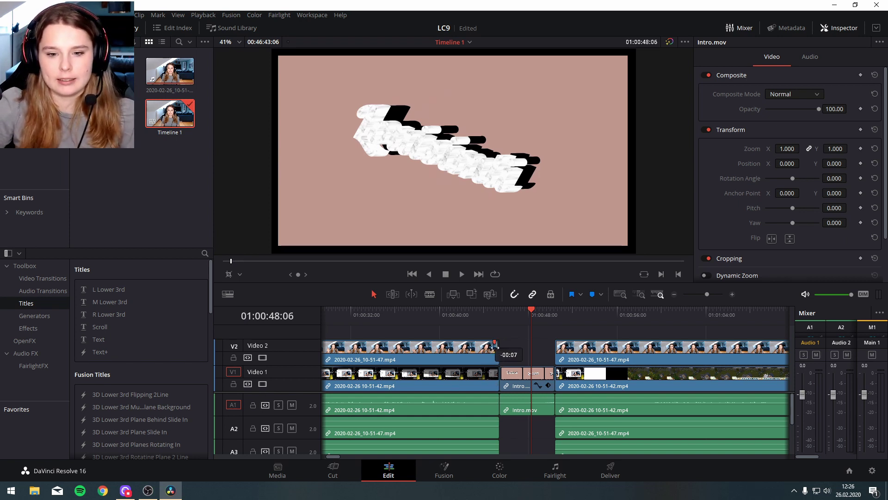
drag(496, 344, 493, 345)
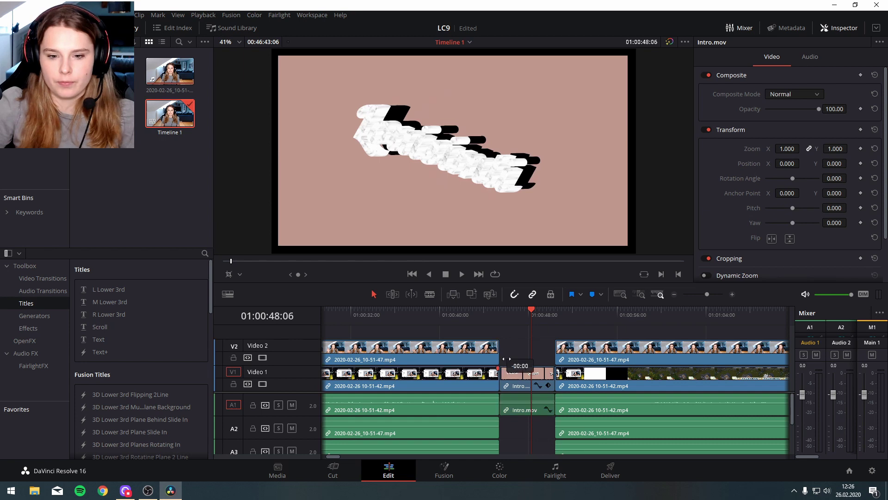
drag(540, 317, 465, 318)
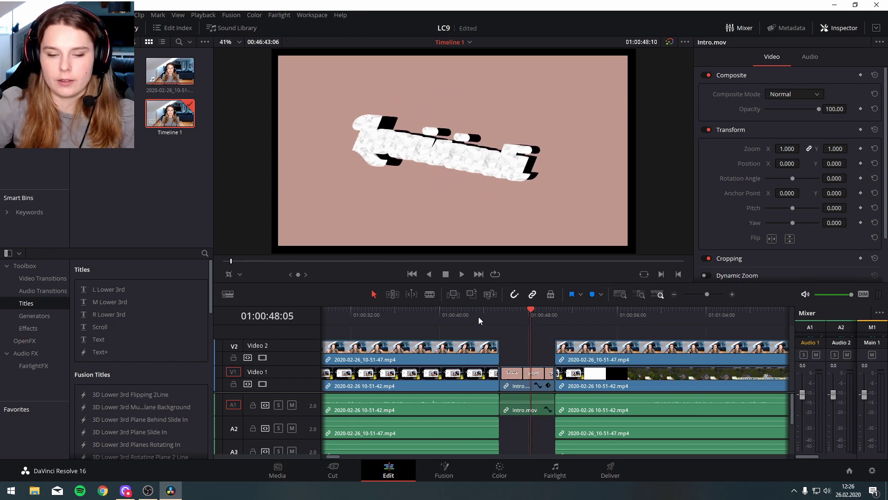
Step: Fade in the Intro.mov audio across the clip and add a short fade-out to the webcam clip
click(462, 275)
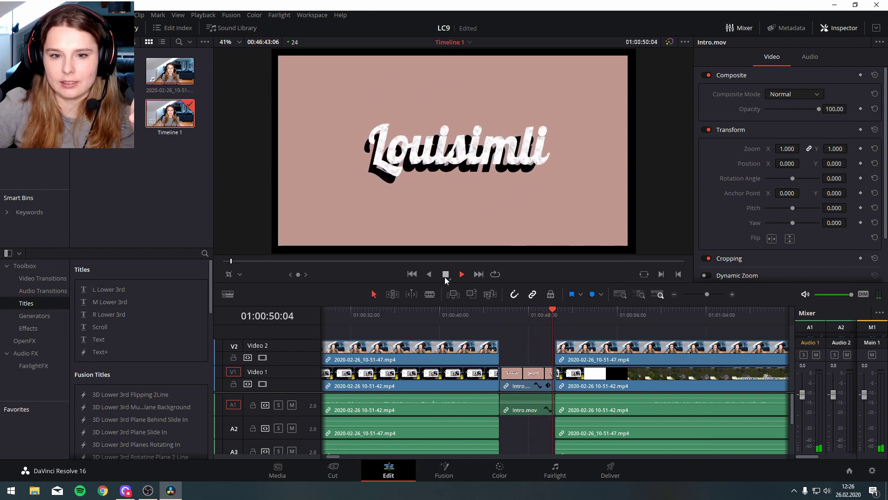
click(445, 276)
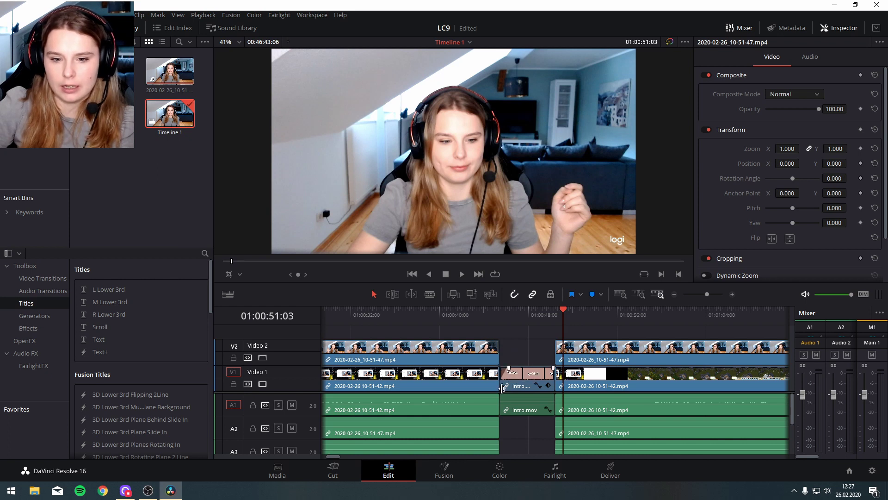
mouse_move(502, 395)
mouse_down()
mouse_move(557, 395)
mouse_move(532, 396)
mouse_up()
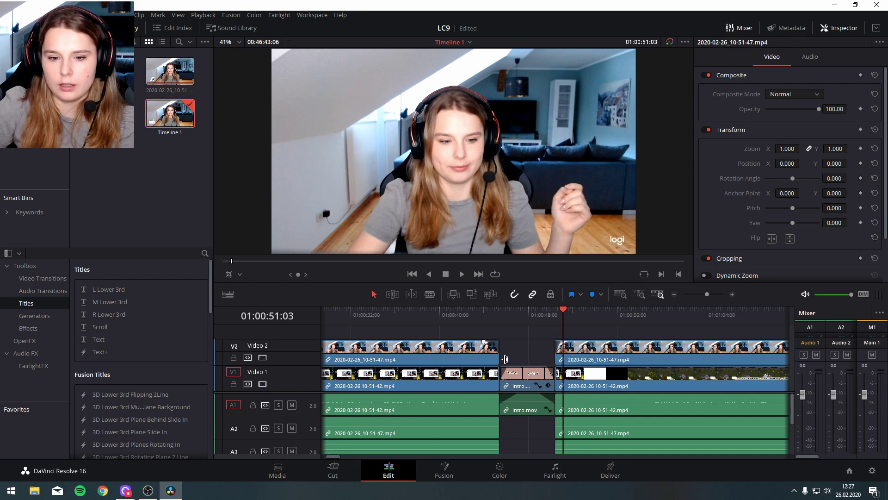
drag(498, 341, 494, 342)
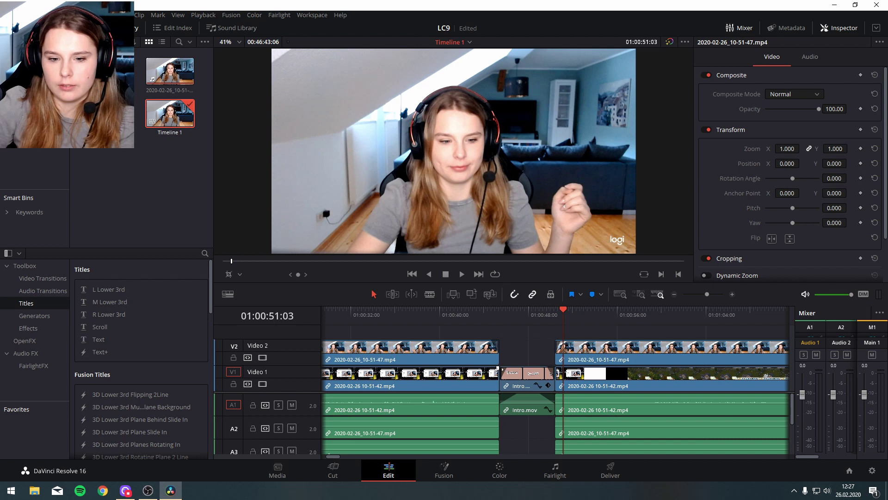
Step: Replay the transition to check the fades and trim the end of the clip before the intro
drag(557, 313, 480, 313)
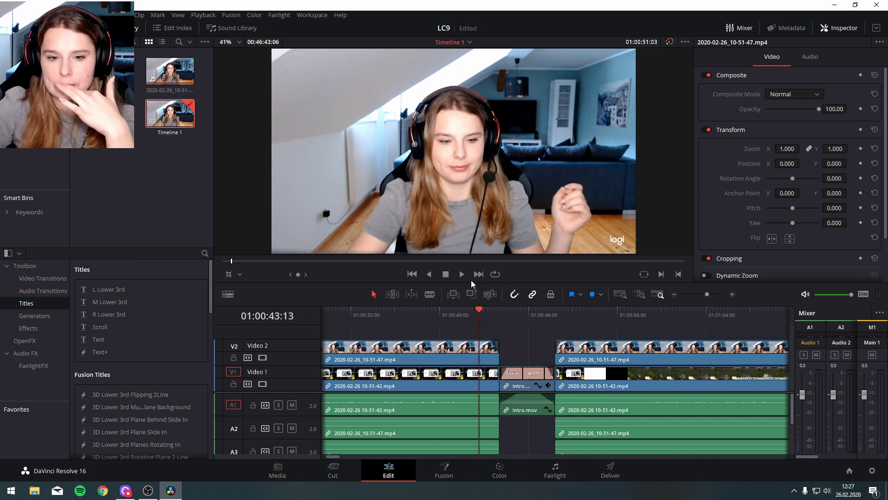
click(463, 275)
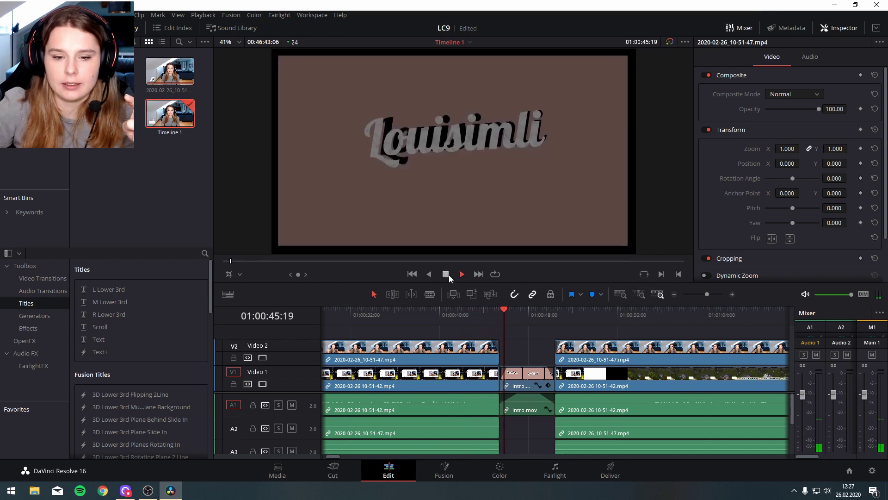
click(446, 274)
mouse_move(499, 373)
mouse_down()
mouse_move(343, 370)
mouse_move(498, 372)
mouse_up()
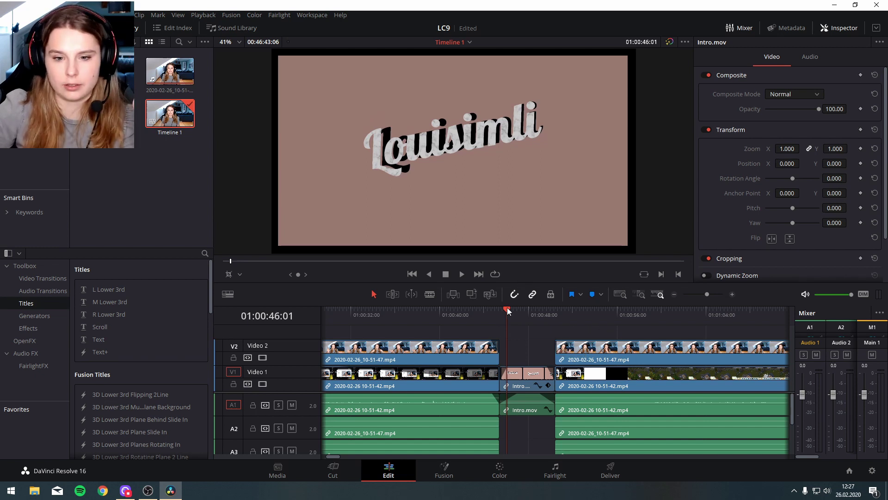
drag(507, 308, 557, 317)
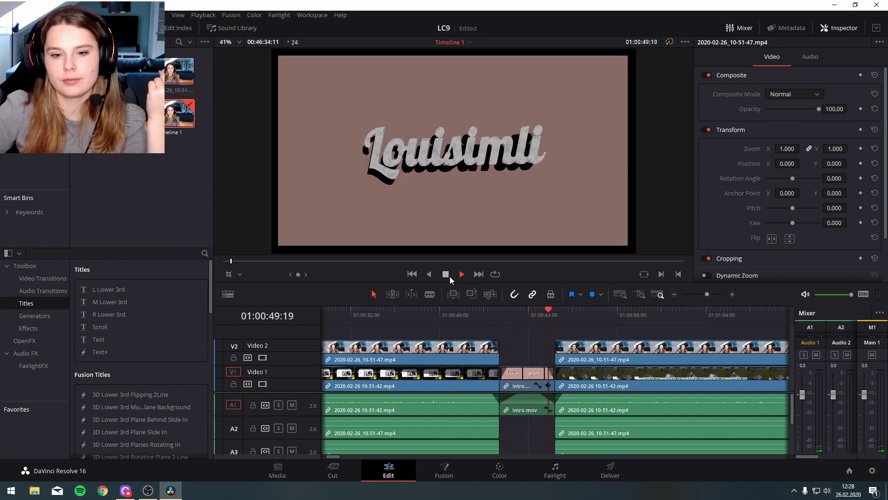
click(446, 275)
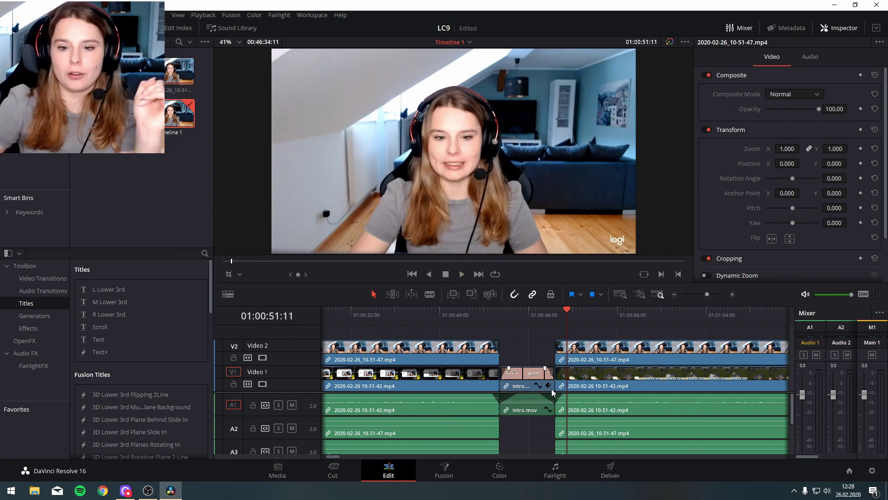
Step: Select the webcam clip after the intro and squeeze its image in from the sides and top
click(620, 350)
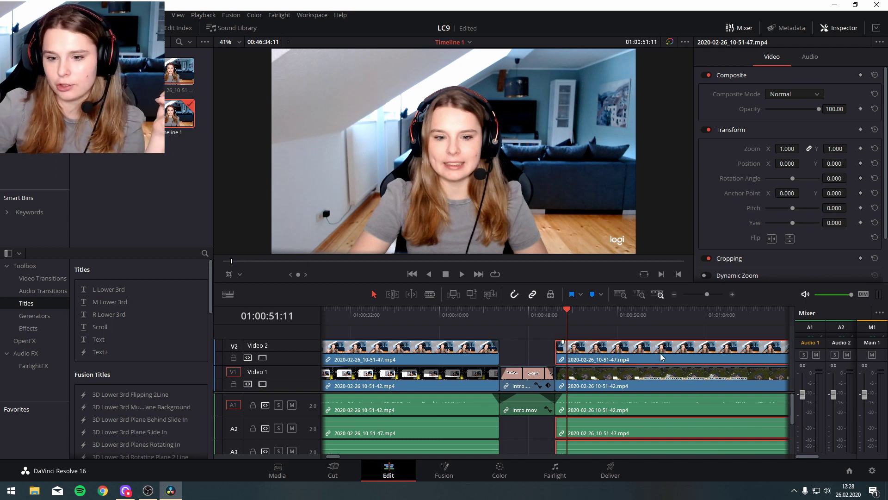
click(231, 275)
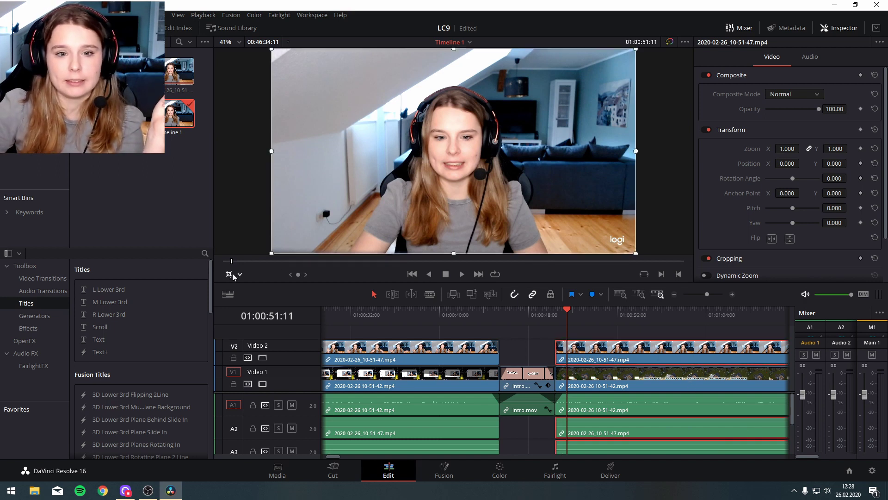
drag(271, 151, 379, 173)
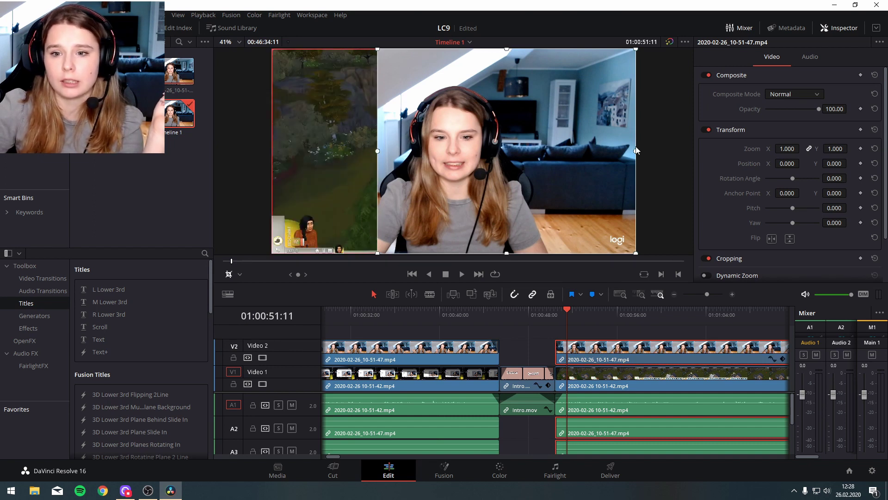
drag(635, 151, 536, 165)
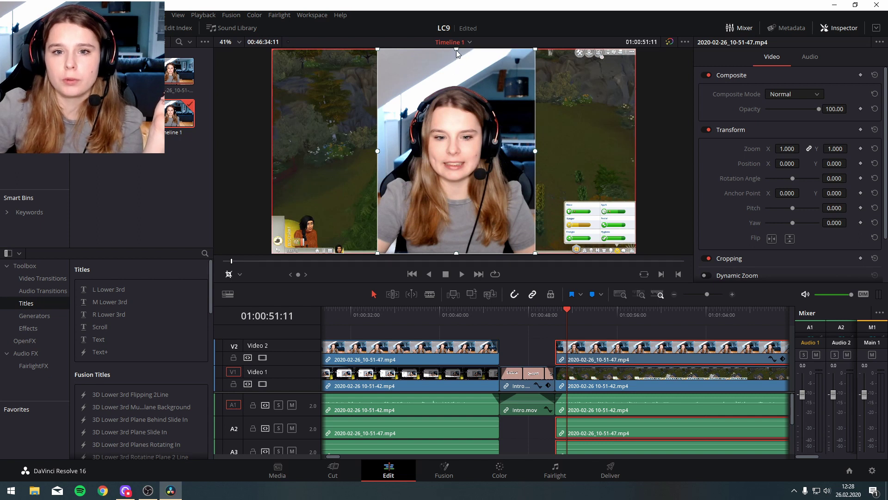
drag(457, 49, 457, 86)
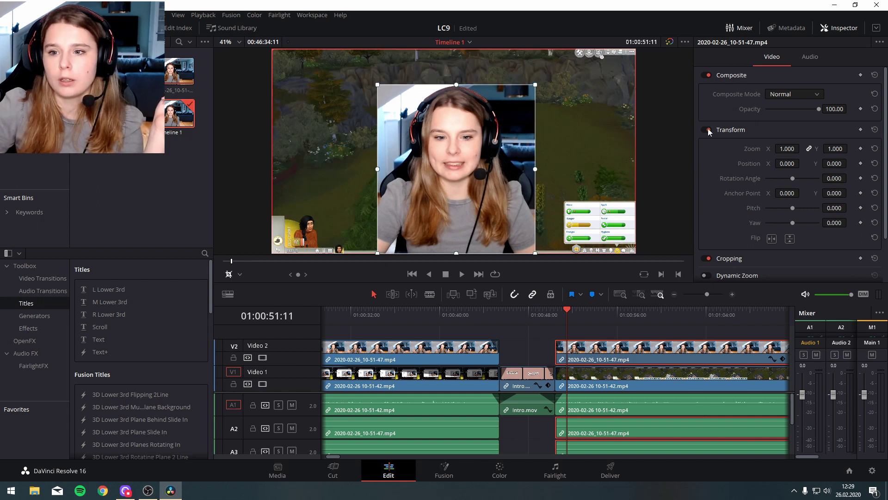
Step: Set the webcam zoom to 0.38 and move it to position X -806, Y 406 in the top-left
click(789, 148)
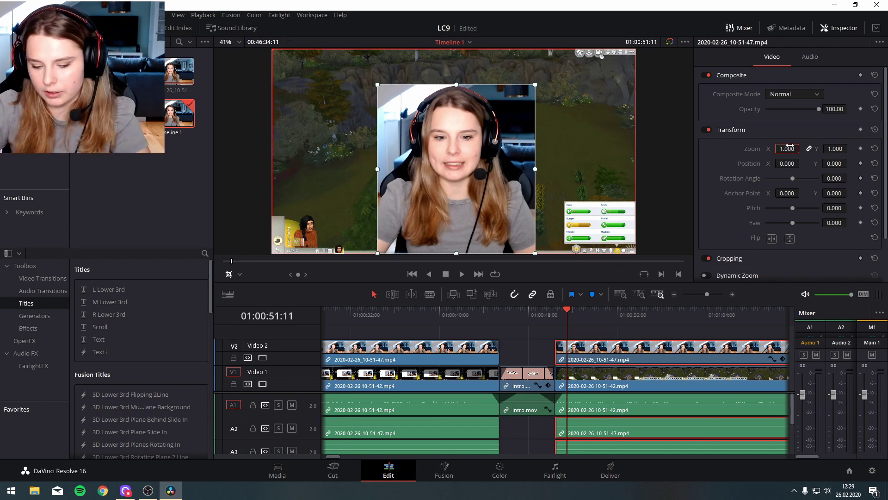
text(0.38)
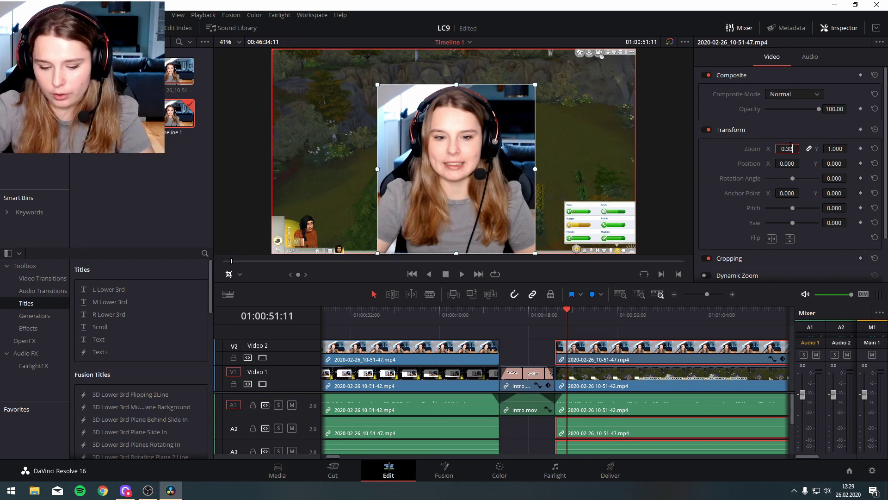
key(Return)
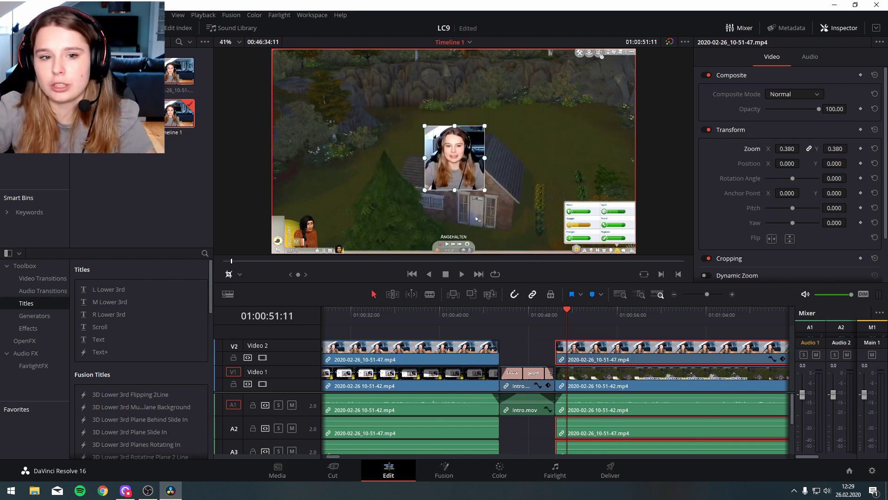
drag(786, 163, 520, 54)
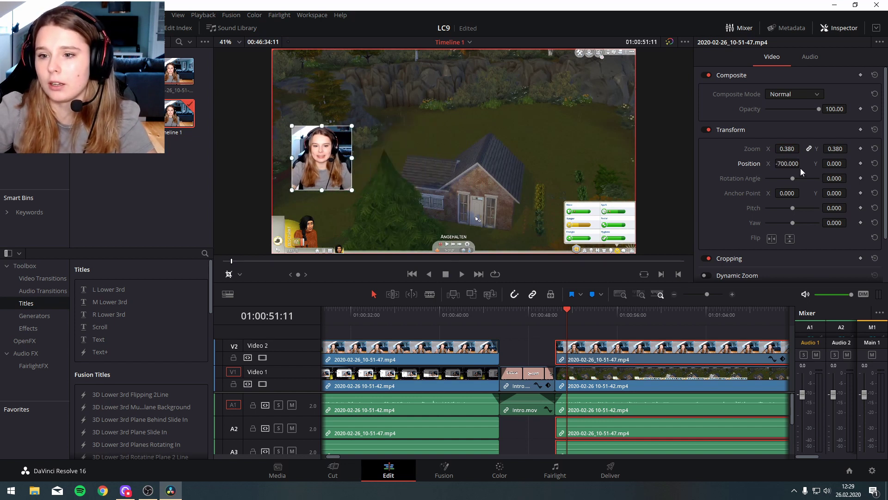
drag(802, 164, 850, 162)
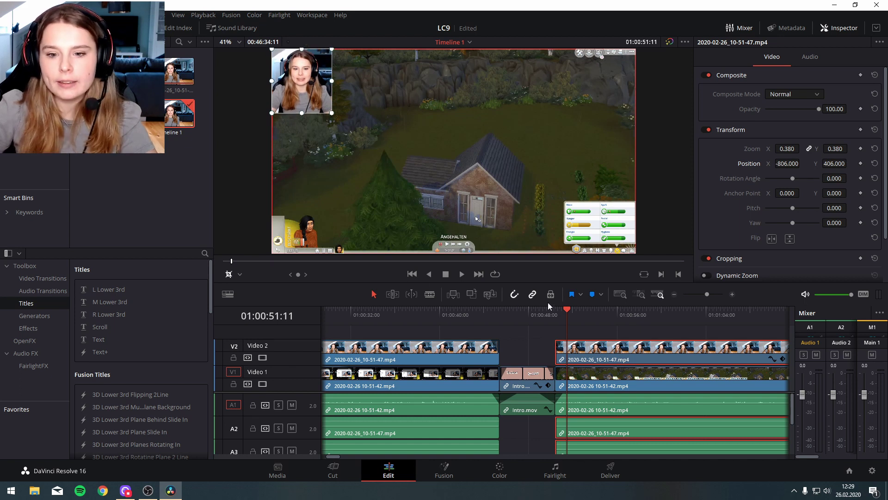
drag(565, 311, 532, 321)
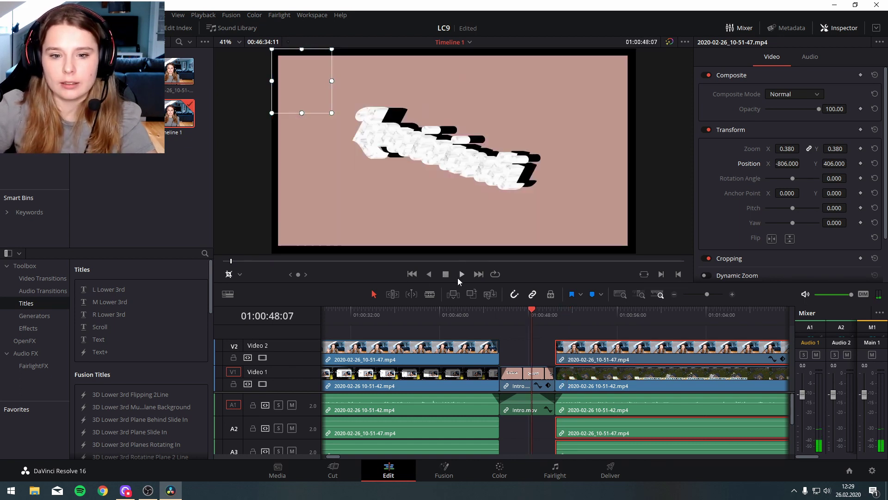
click(460, 277)
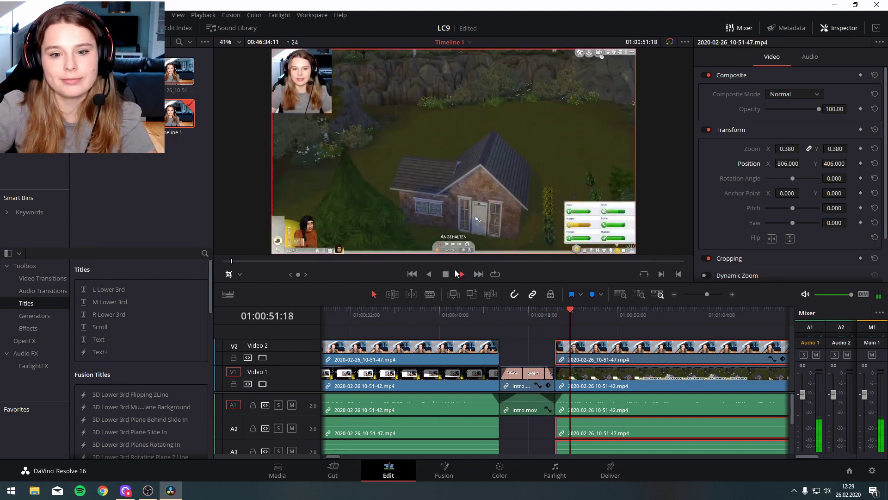
click(446, 274)
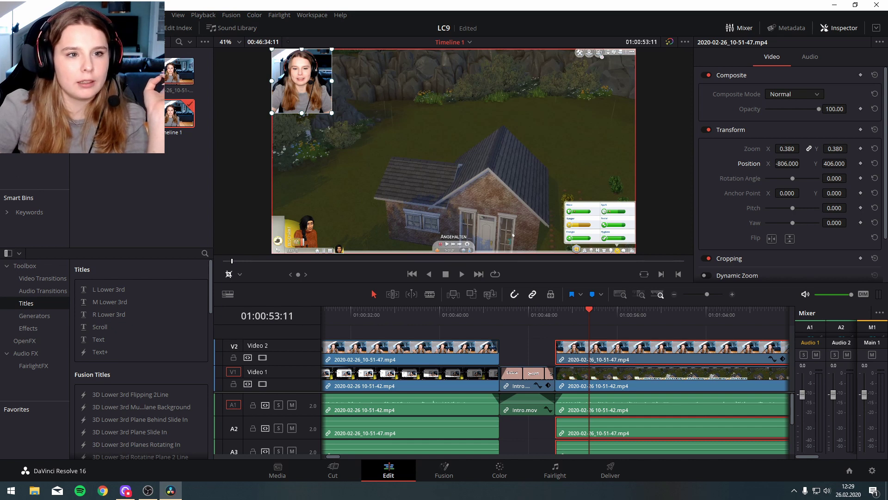
click(125, 28)
click(125, 28)
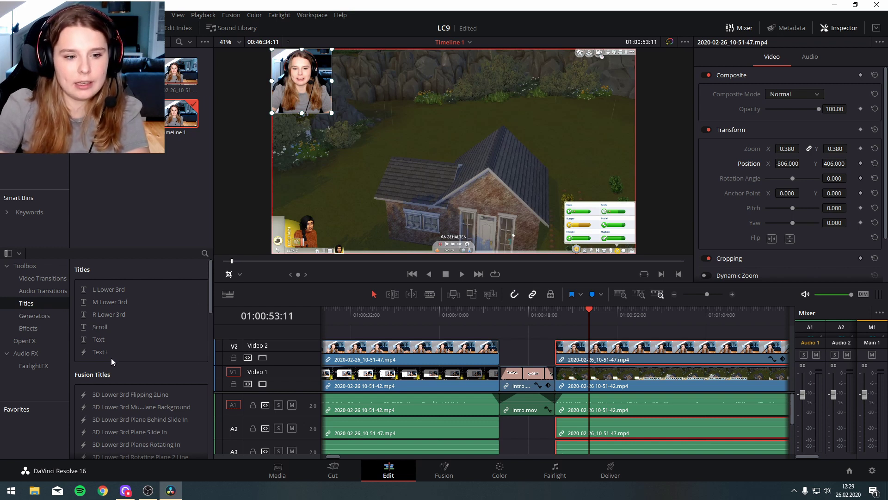
drag(111, 357, 636, 343)
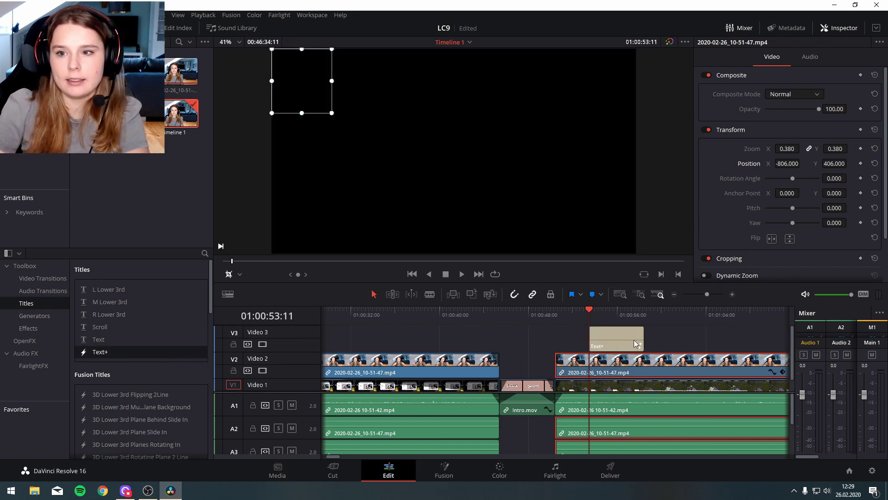
click(844, 29)
click(843, 28)
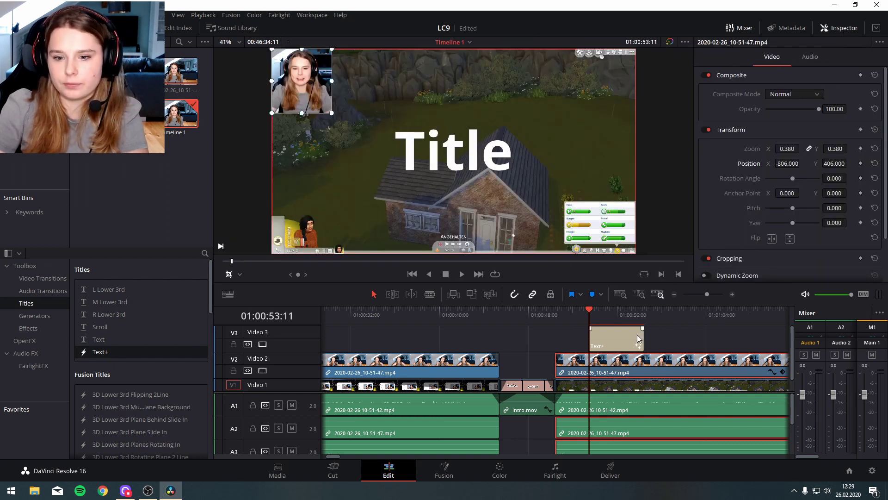
click(610, 311)
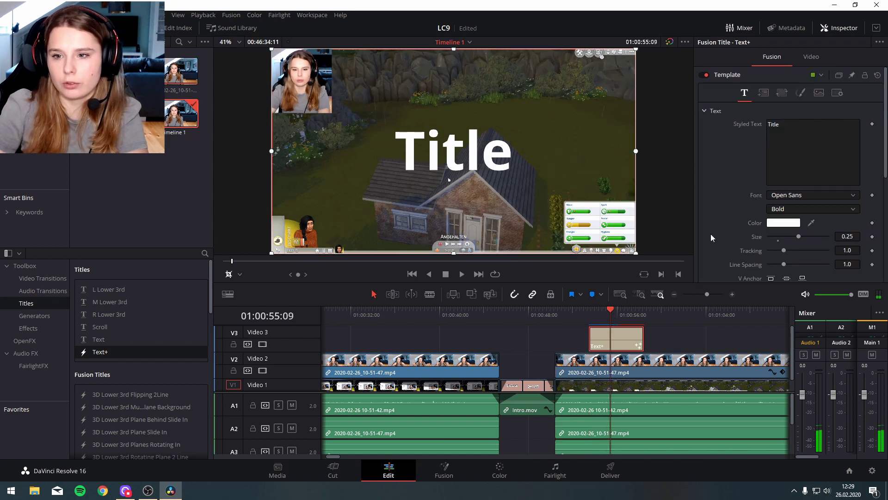
drag(792, 123, 773, 124)
text(kj)
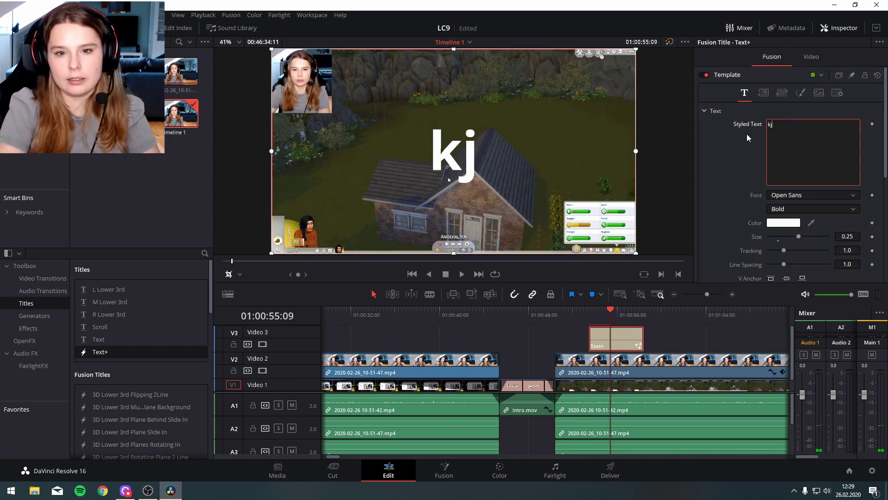
text(grbkydkrgb)
key(BackSpace)
key(BackSpace)
key(BackSpace)
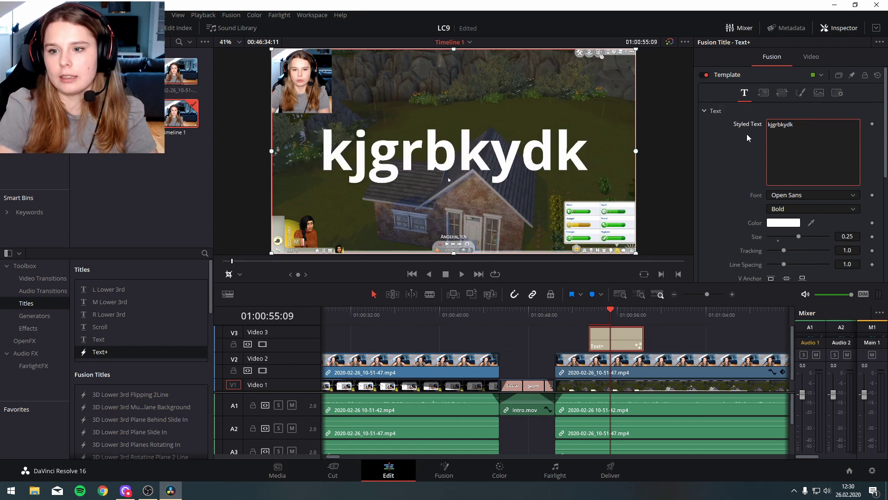
key(BackSpace)
key(BackSpace)
key(BackSpace)
key(BackSpace)
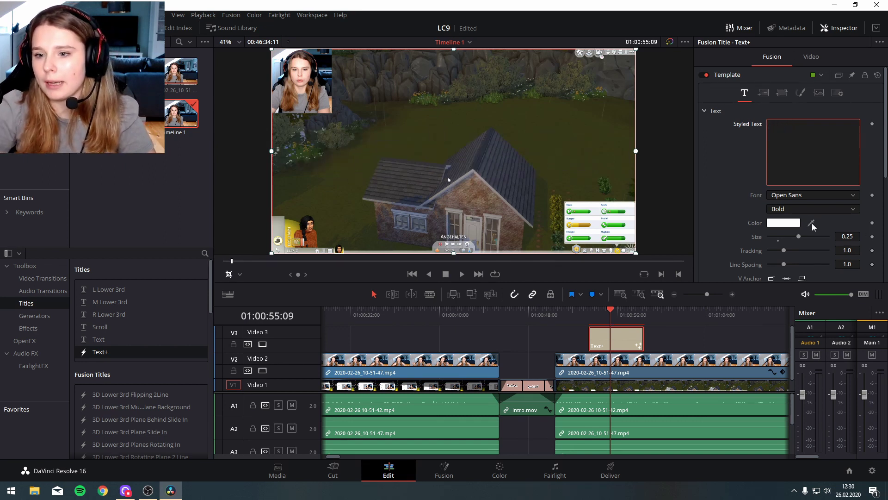
scroll(788, 222, down, 3)
scroll(788, 217, up, 2)
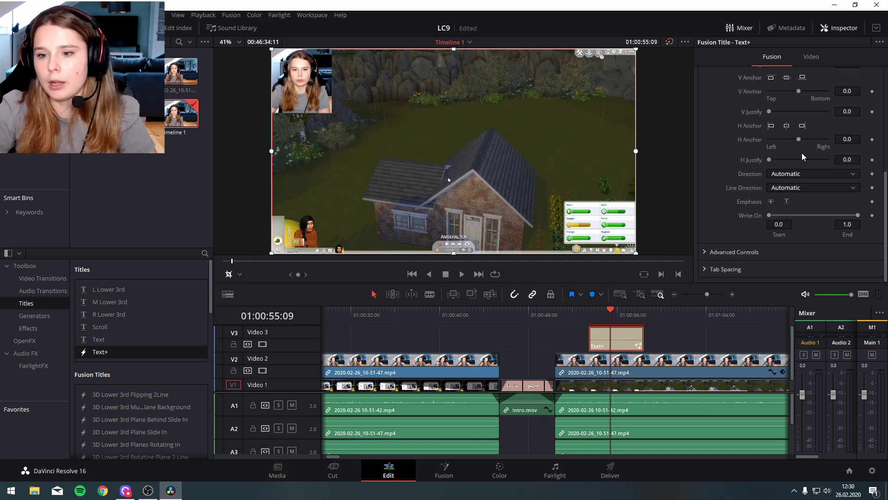
scroll(802, 159, up, 1)
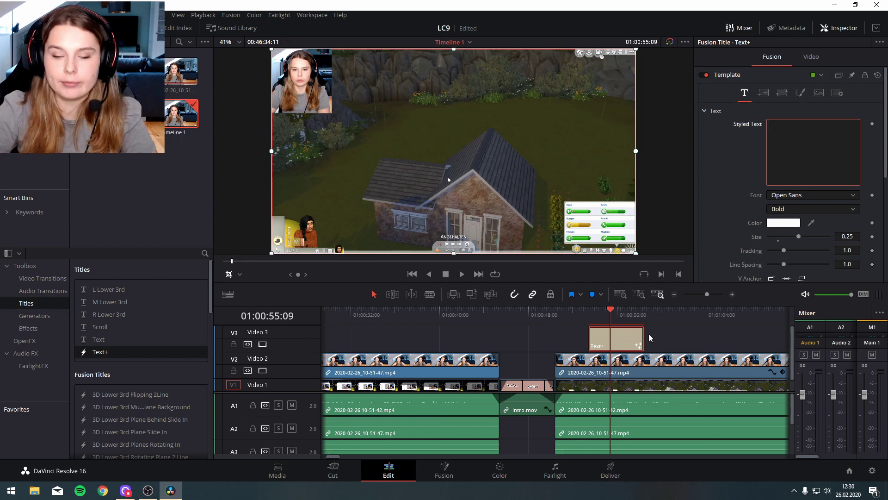
click(623, 340)
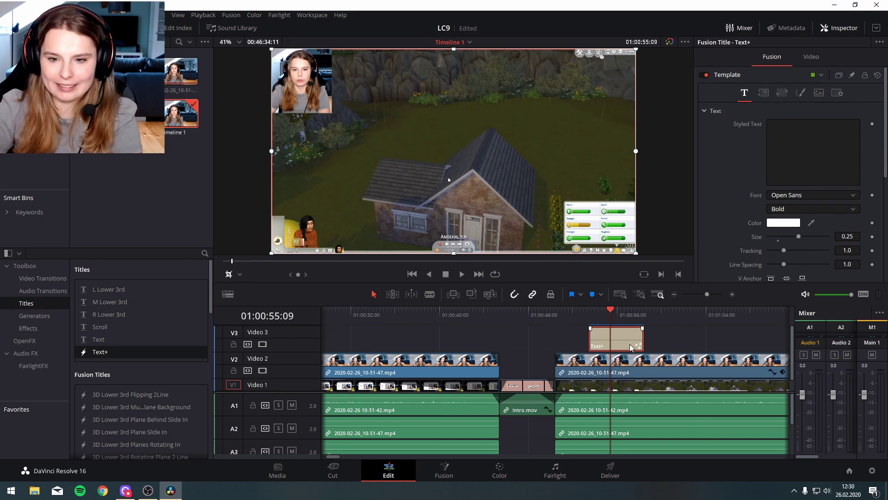
key(Delete)
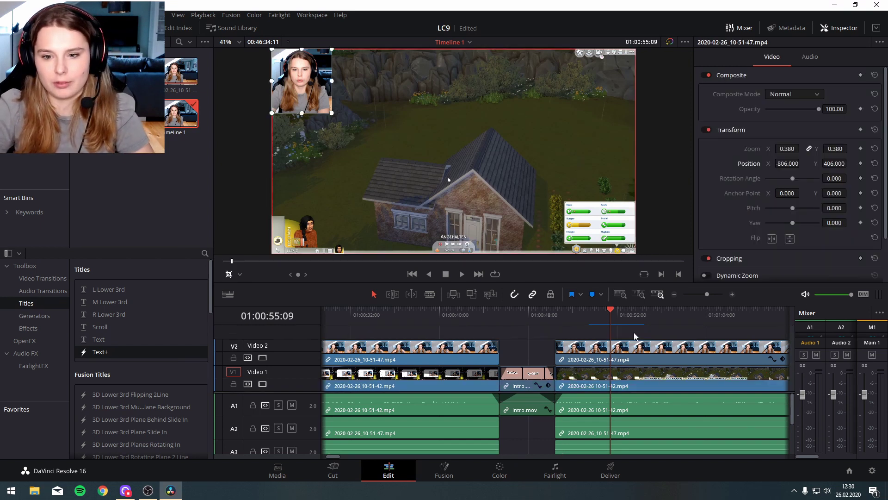
Step: Colour the webcam clips on both sides of the intro orange
drag(607, 310, 557, 323)
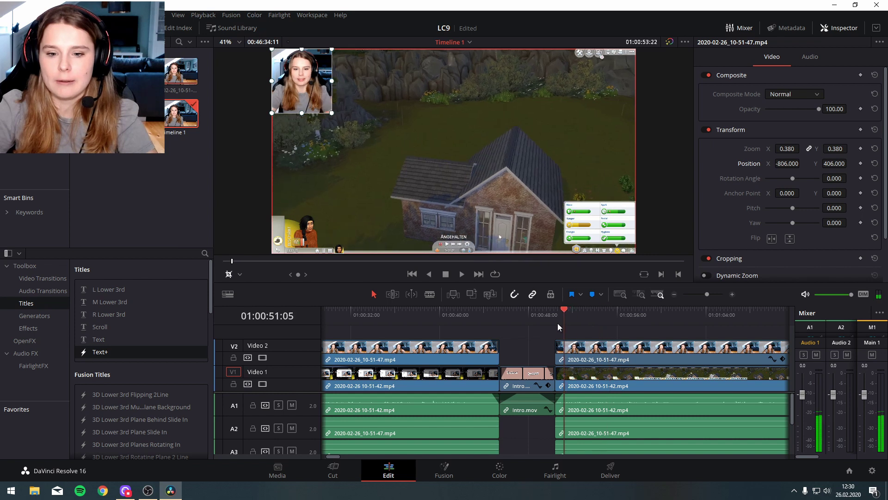
right_click(625, 349)
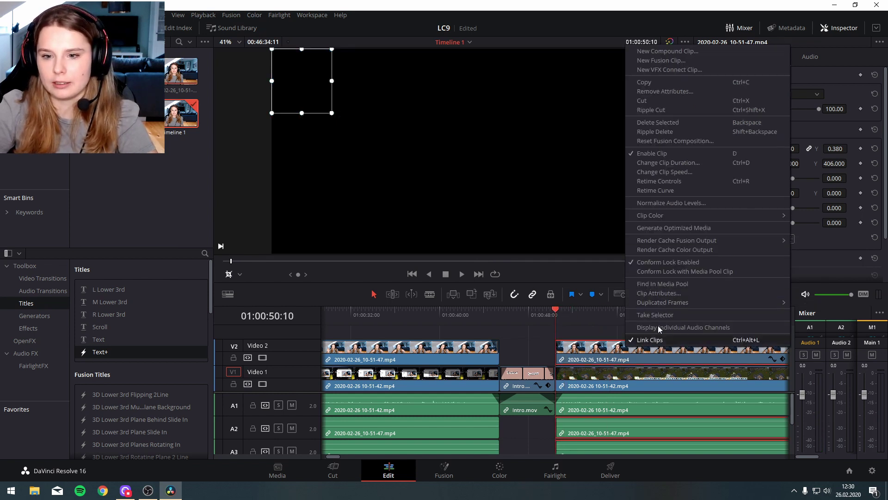
mouse_move(680, 216)
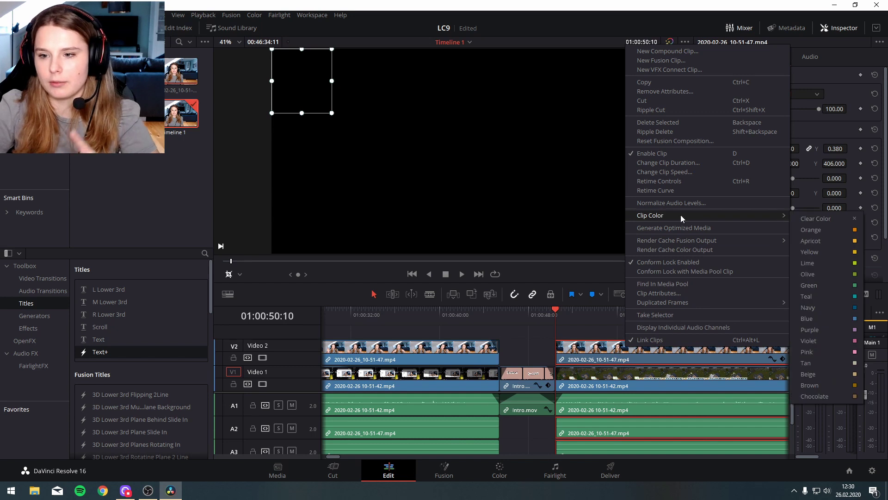
click(853, 231)
click(459, 360)
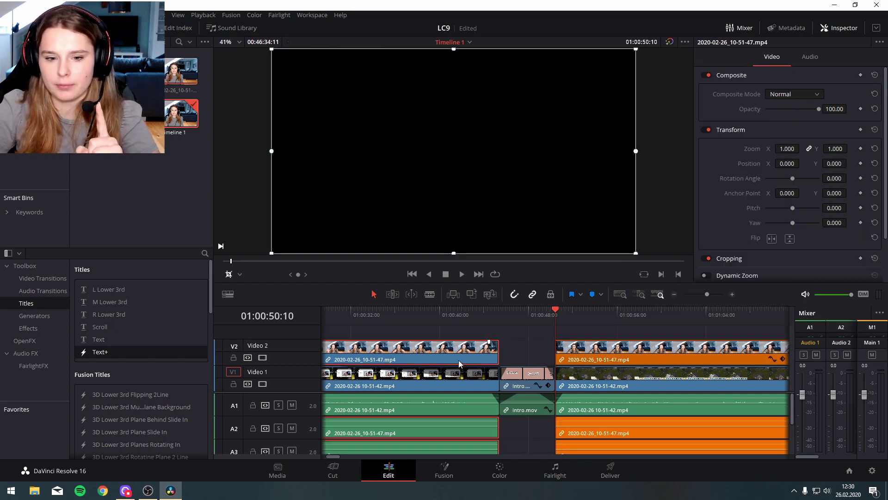
right_click(459, 359)
mouse_move(505, 254)
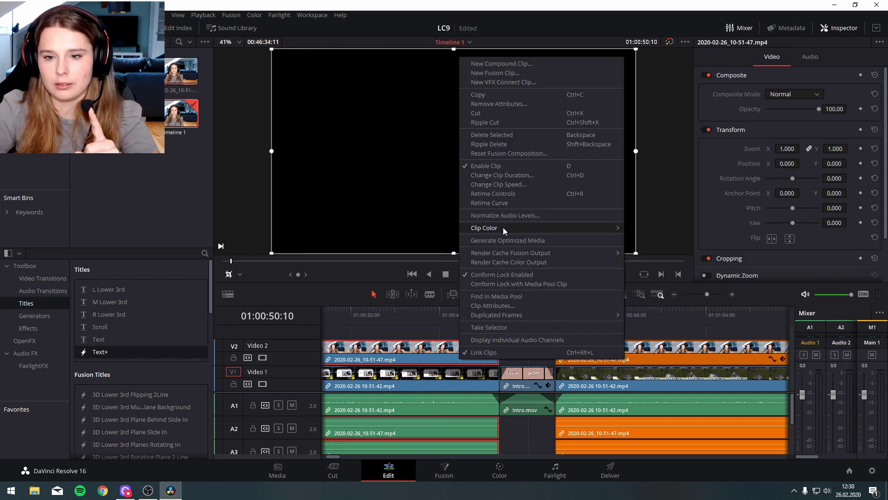
mouse_move(585, 230)
click(643, 242)
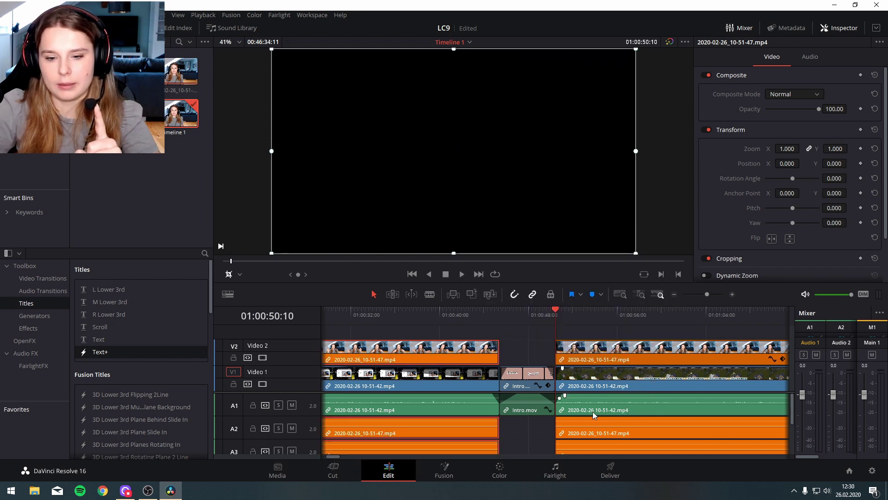
Step: Label the Intro.mov clip pink and return to the Cut page
click(559, 409)
click(519, 392)
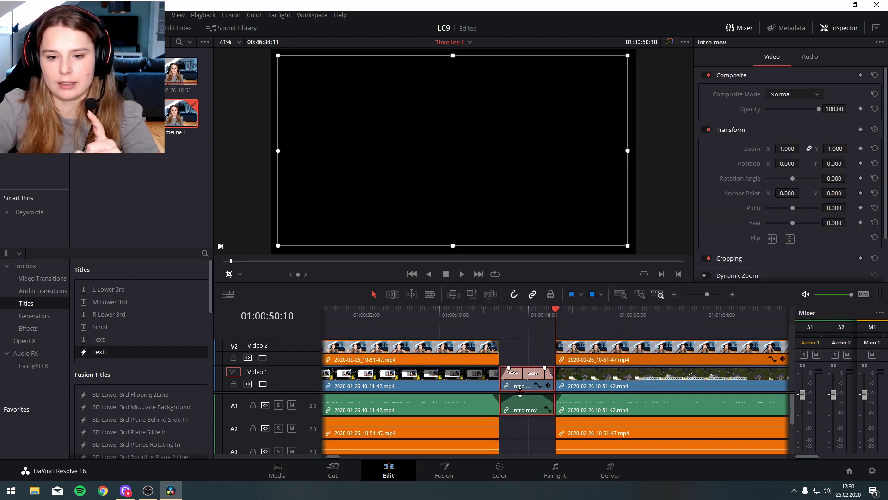
right_click(524, 392)
mouse_move(579, 256)
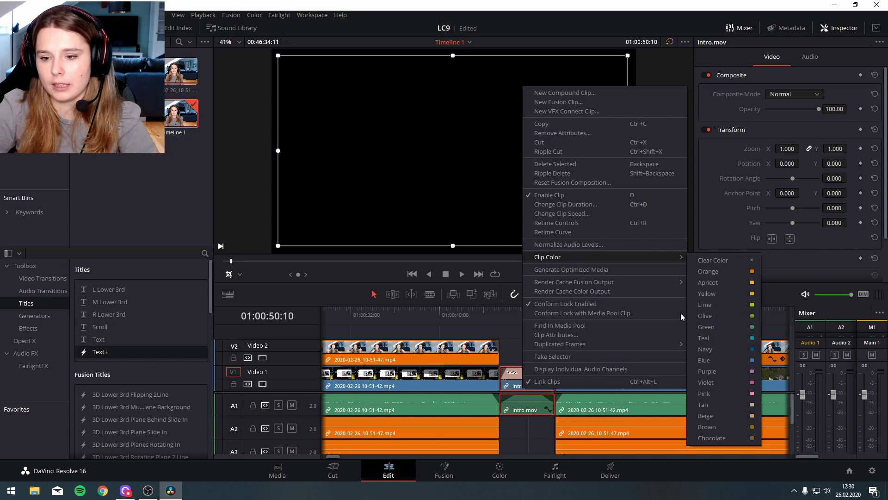
click(736, 393)
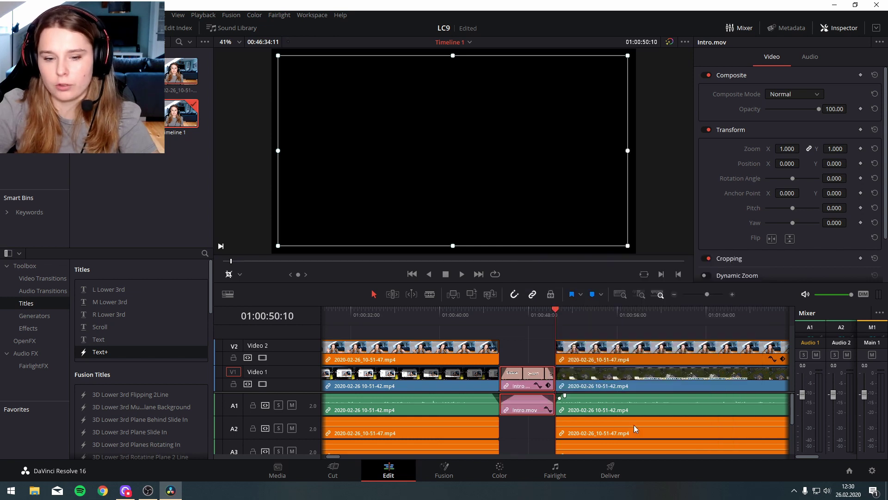
click(323, 459)
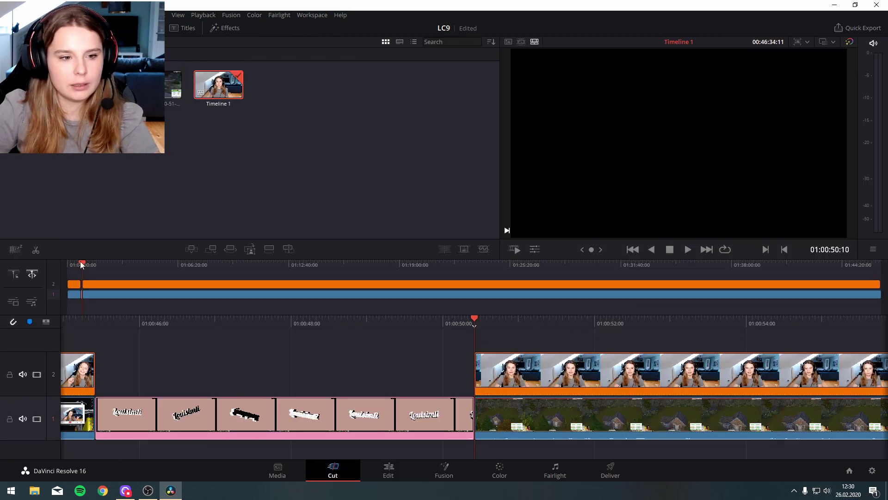
Step: Ripple-delete the unwanted gameplay clip on track 1, shortening the timeline to 00:45:42:12
drag(81, 262, 71, 267)
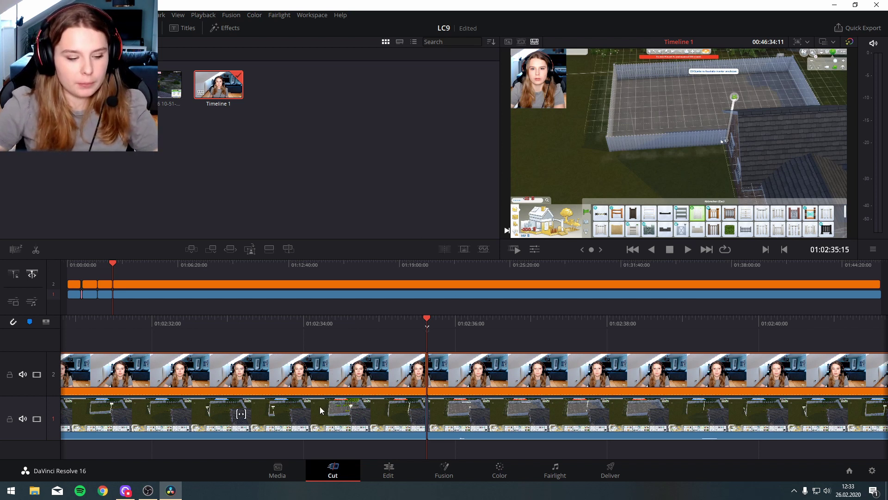
click(314, 436)
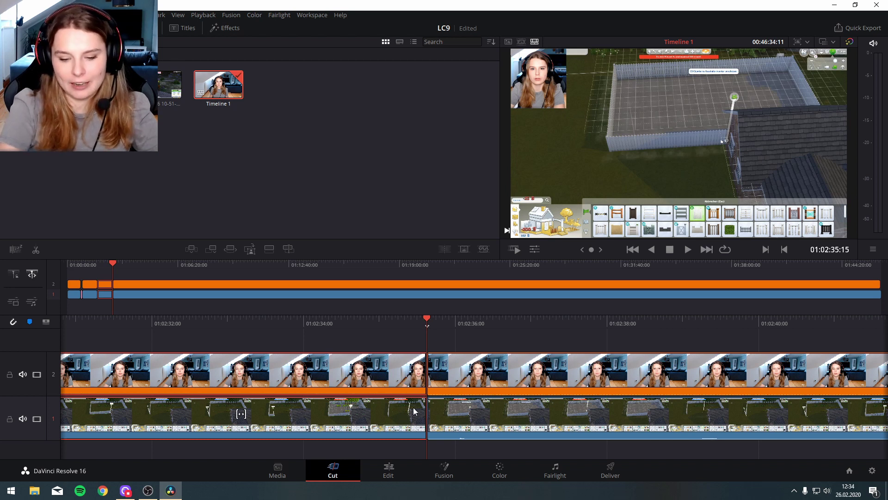
key(BackSpace)
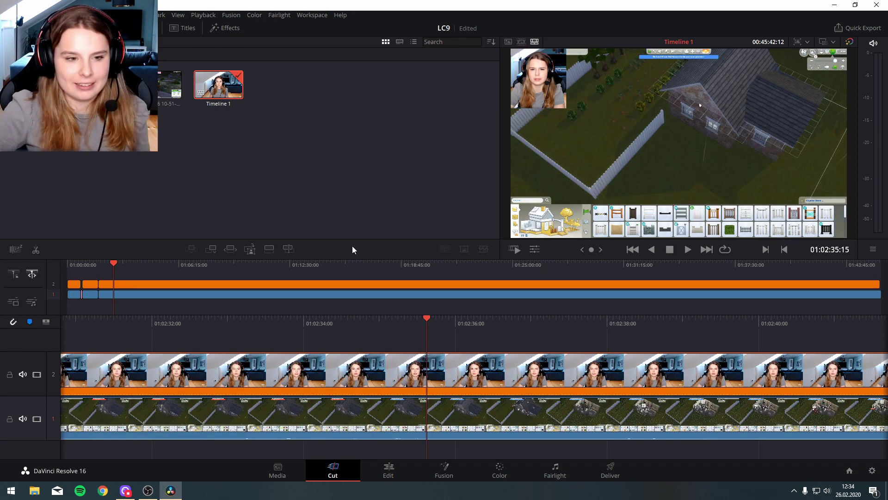
drag(114, 265, 98, 266)
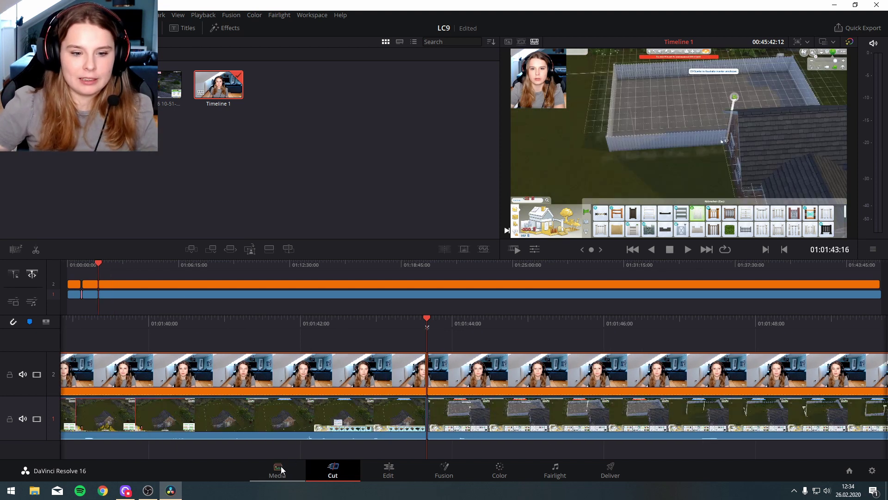
click(282, 467)
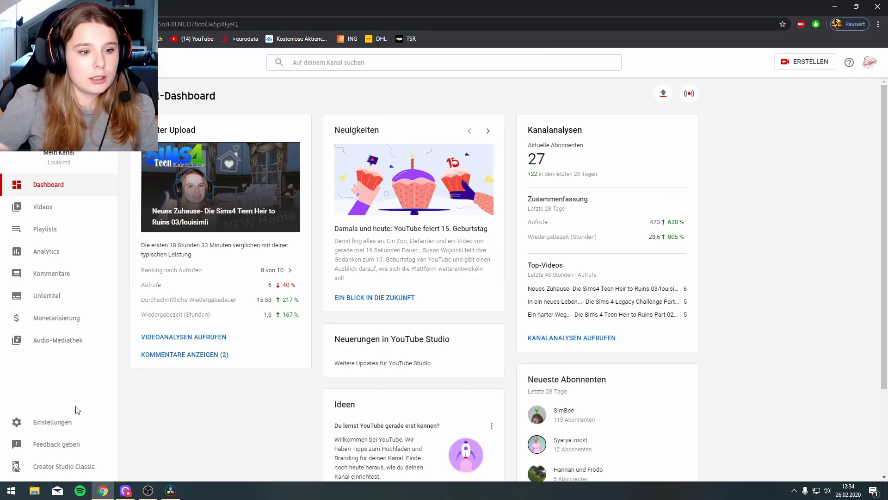
Step: Open YouTube Studio's Audio Library and scroll through the free music list
click(66, 342)
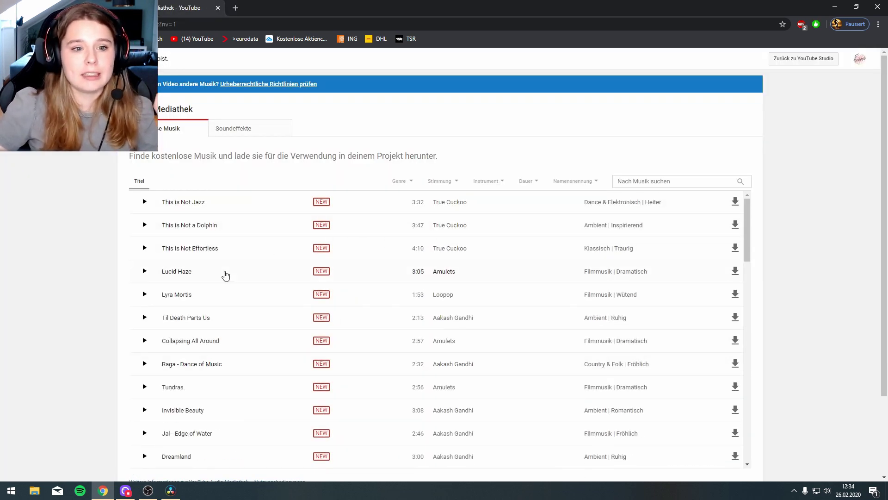
scroll(222, 272, down, 4)
scroll(215, 264, down, 7)
scroll(208, 261, down, 5)
scroll(205, 259, down, 5)
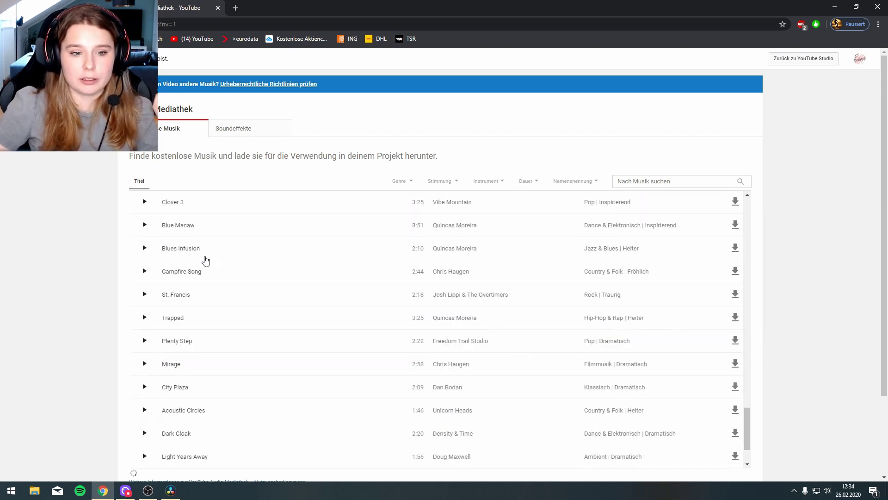
scroll(205, 260, down, 3)
scroll(205, 260, down, 2)
scroll(204, 260, down, 5)
scroll(201, 259, down, 5)
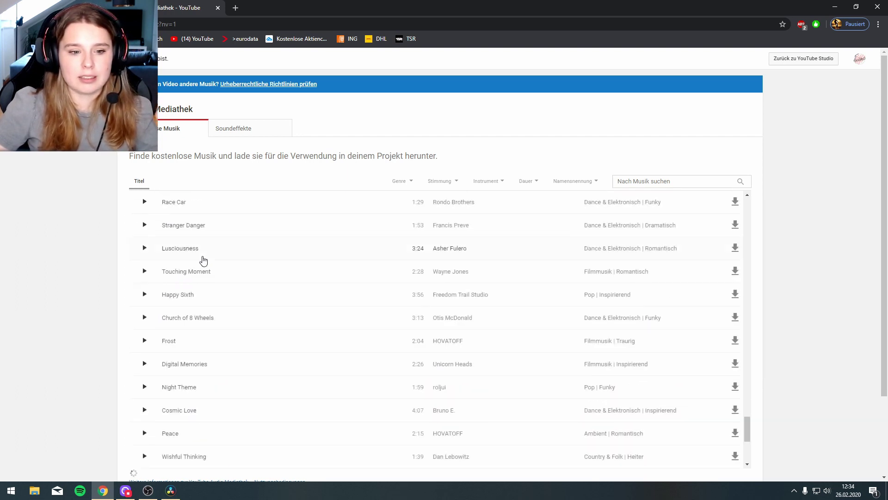
scroll(201, 256, down, 5)
scroll(198, 258, down, 5)
scroll(198, 259, down, 1)
scroll(196, 258, down, 5)
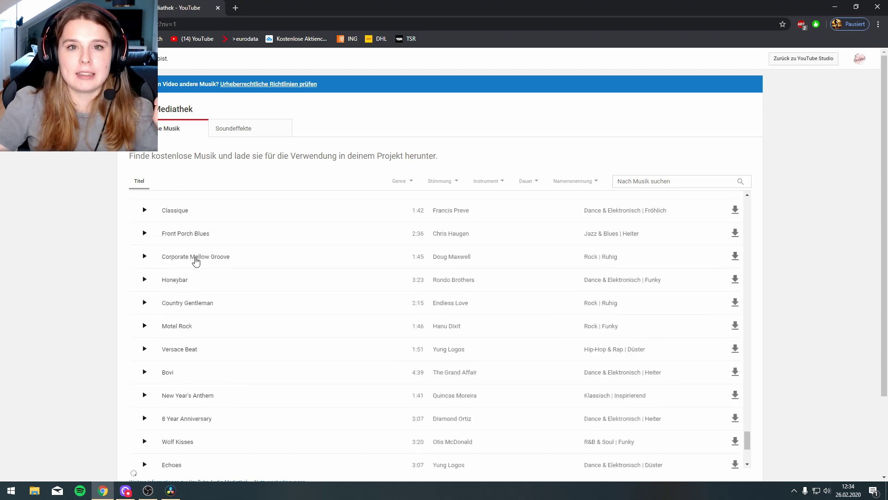
scroll(197, 259, down, 5)
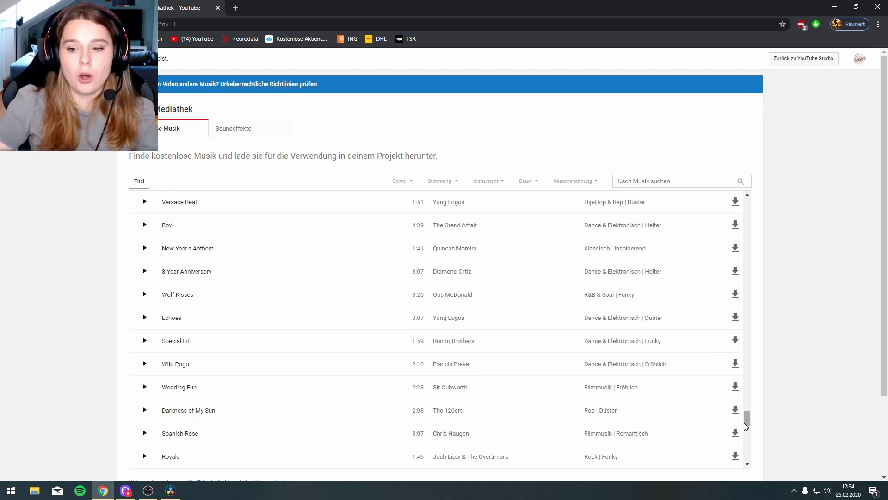
drag(746, 426, 762, 139)
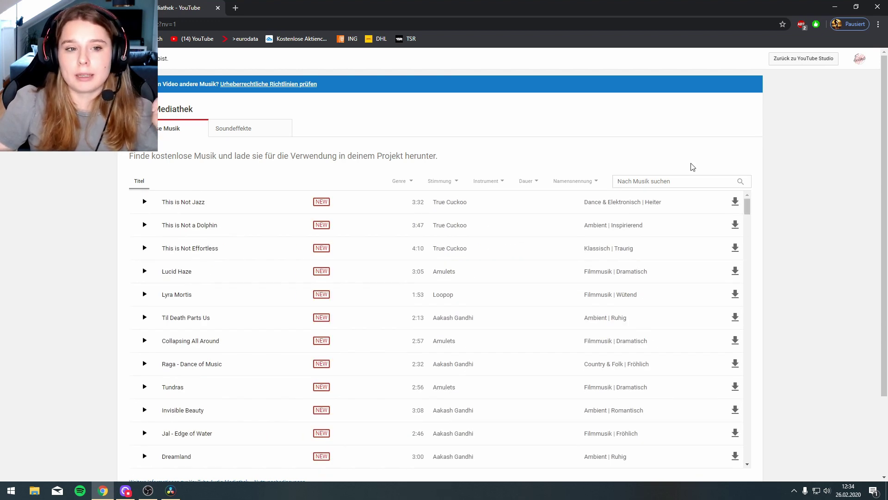
Step: Glance at the sound effects, then confirm This is Not Jazz may be used in any video
click(237, 137)
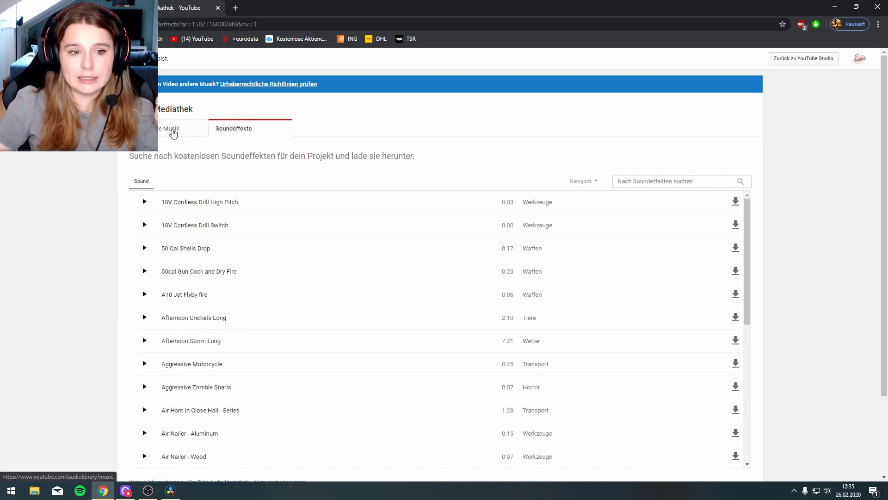
click(173, 133)
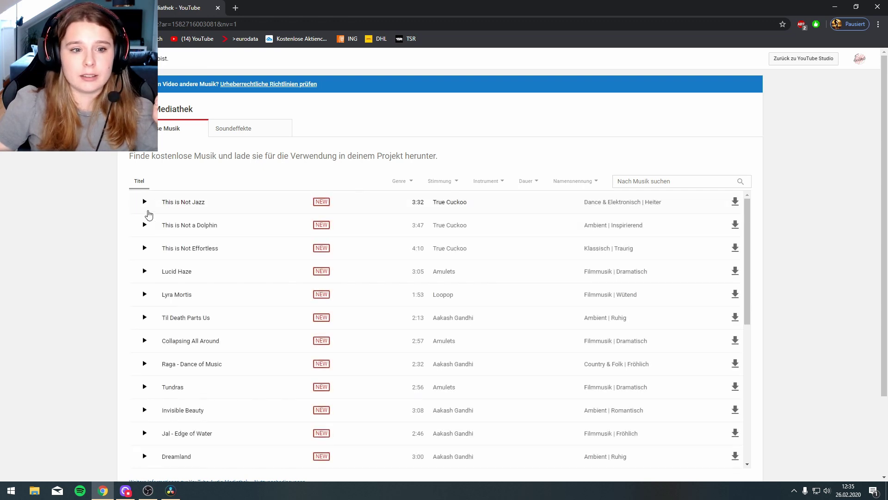
click(226, 209)
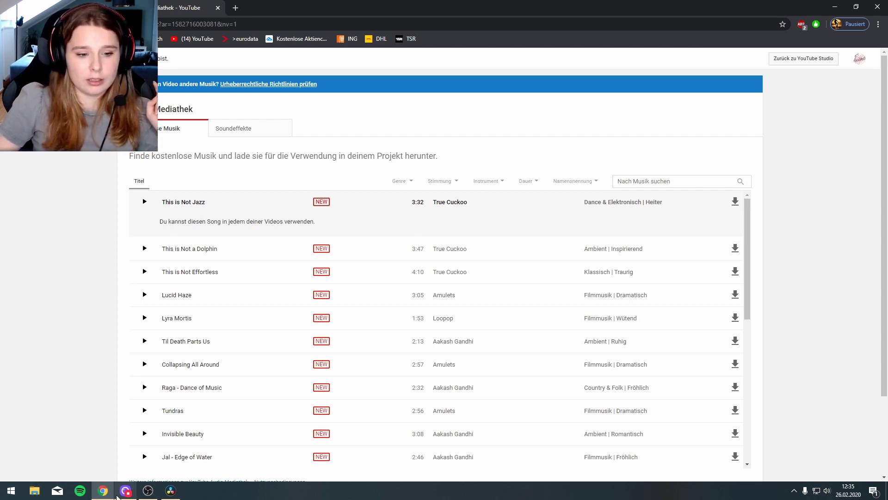
click(171, 490)
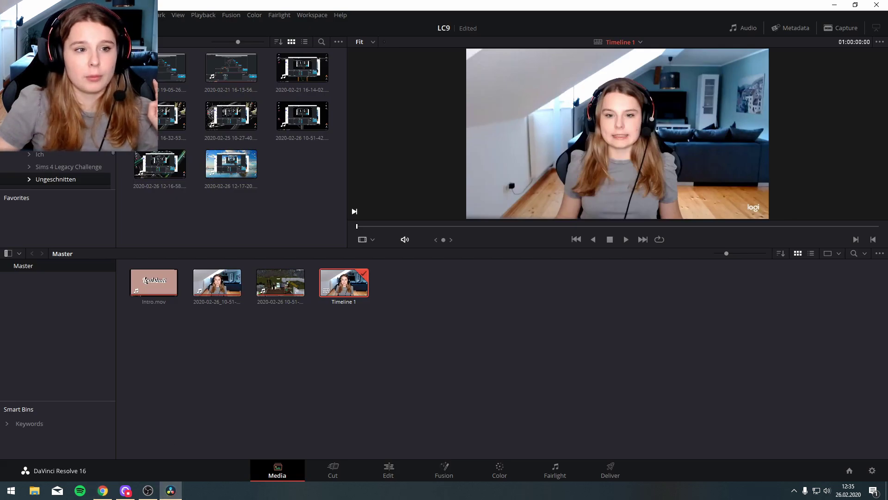
Step: Add Go_On_Going.mp3 from the music bin to the Master bin and place it on the audio track
click(61, 142)
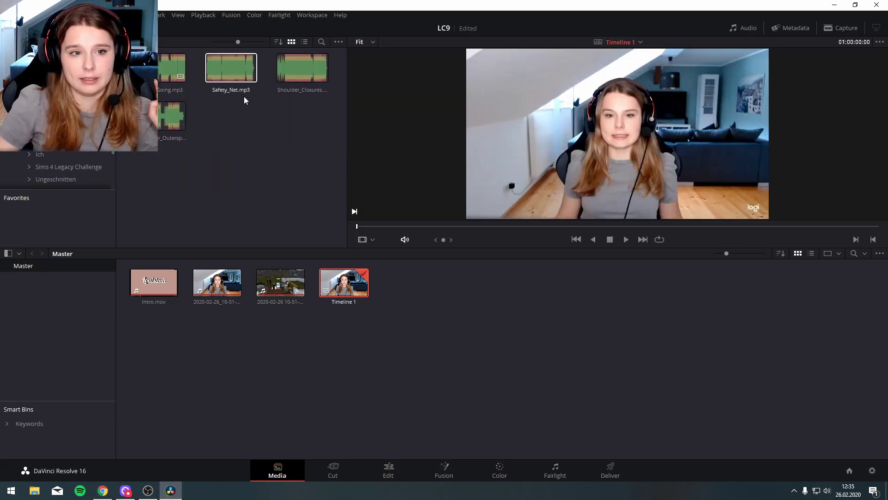
drag(171, 69, 430, 292)
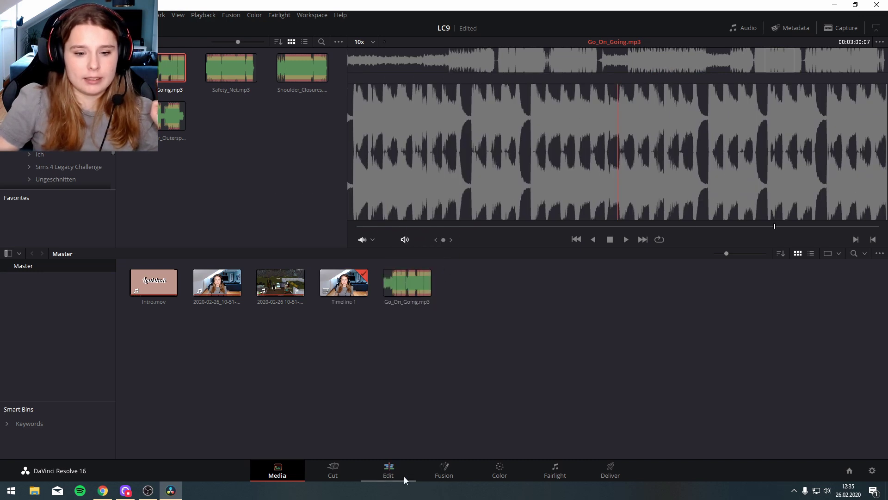
click(333, 470)
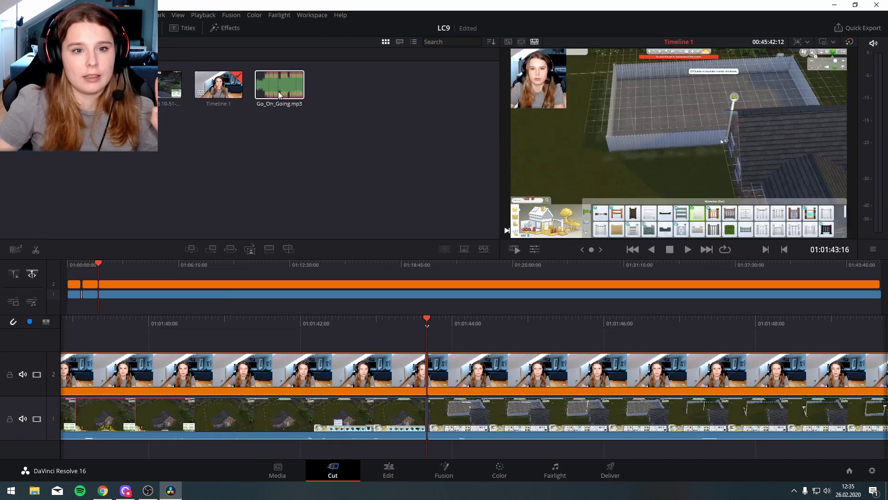
drag(278, 91, 595, 315)
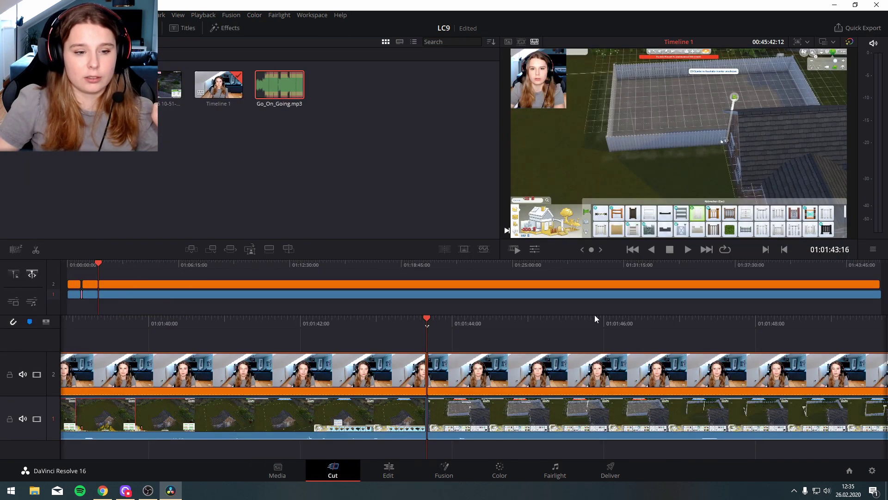
mouse_move(280, 88)
mouse_down()
mouse_move(105, 297)
mouse_move(431, 445)
mouse_up()
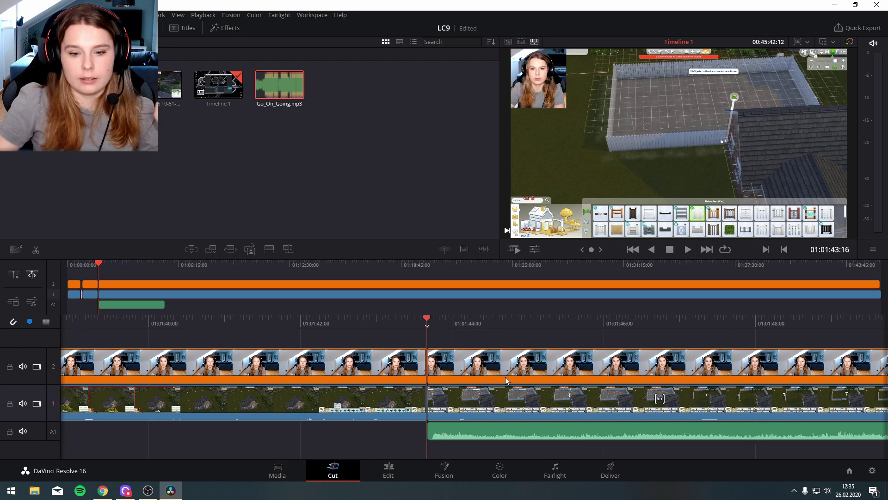
Step: Undo a stray cut, then remove the Go_On_Going.mp3 music clip from track A1
click(531, 339)
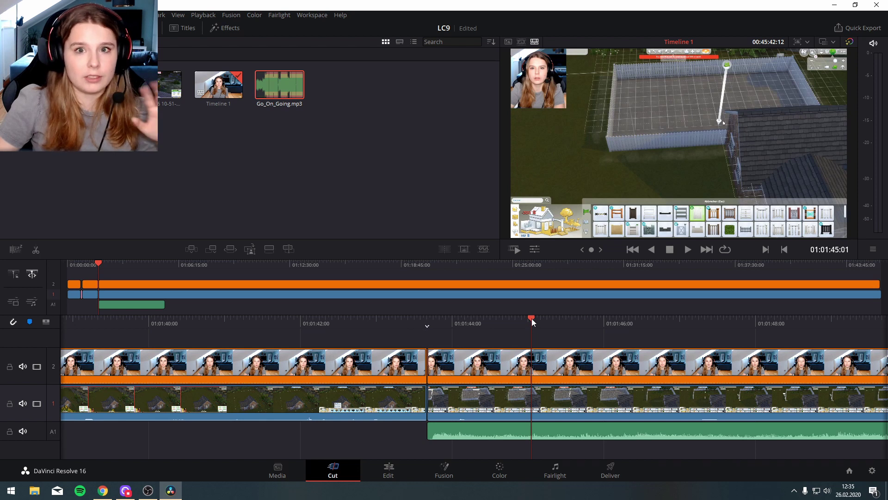
key(ctrl+b)
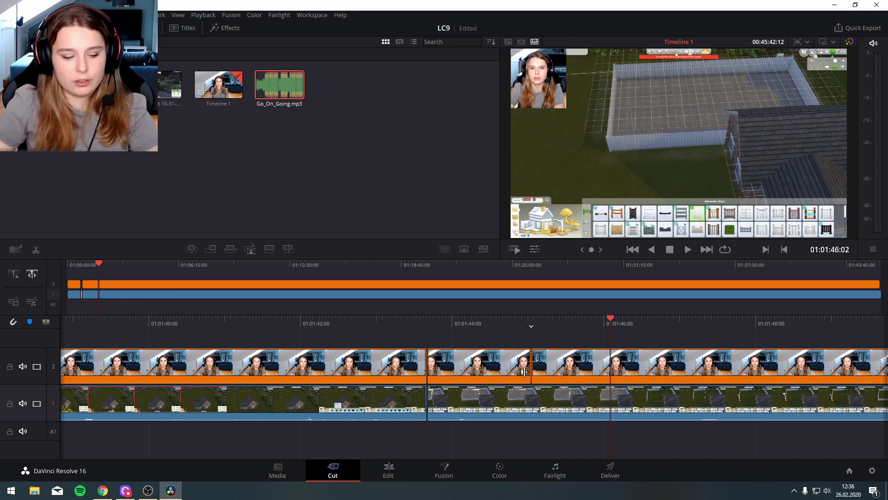
key(ctrl+z)
key(ctrl+z)
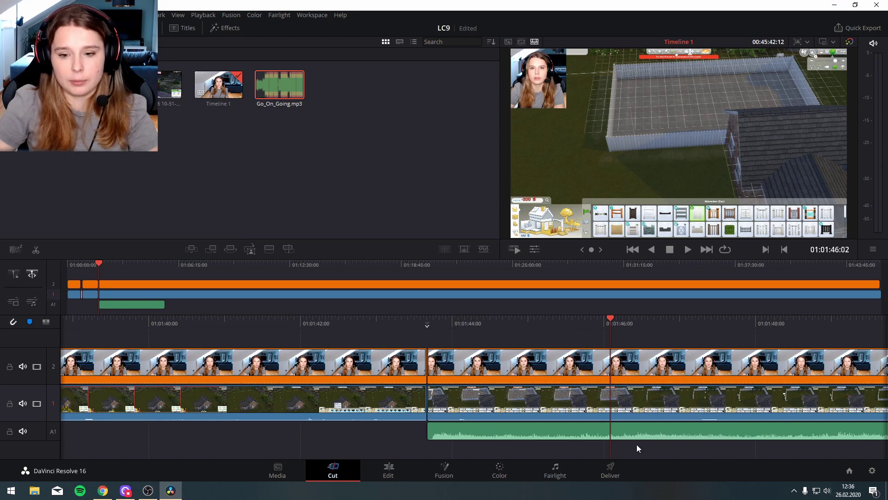
click(650, 432)
key(Delete)
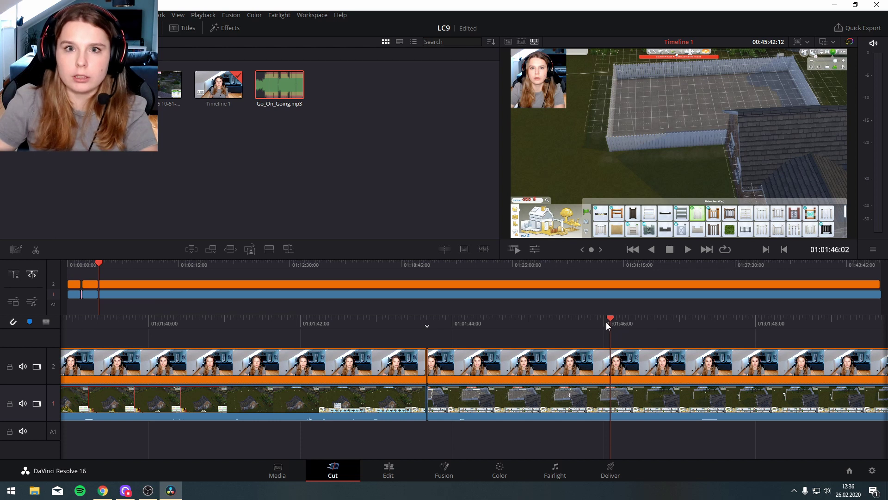
Step: Drop Go_On_Going.mp3 onto the audio track again, then delete it
drag(606, 319, 438, 355)
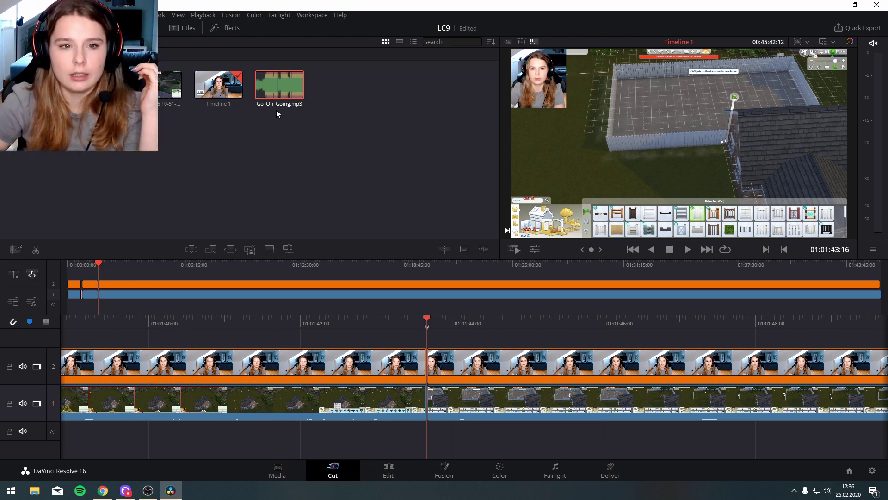
drag(280, 86, 293, 127)
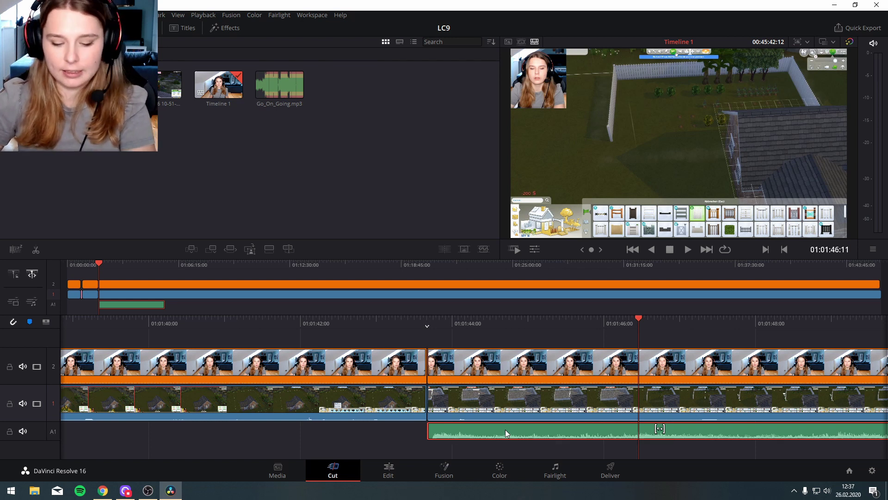
key(Delete)
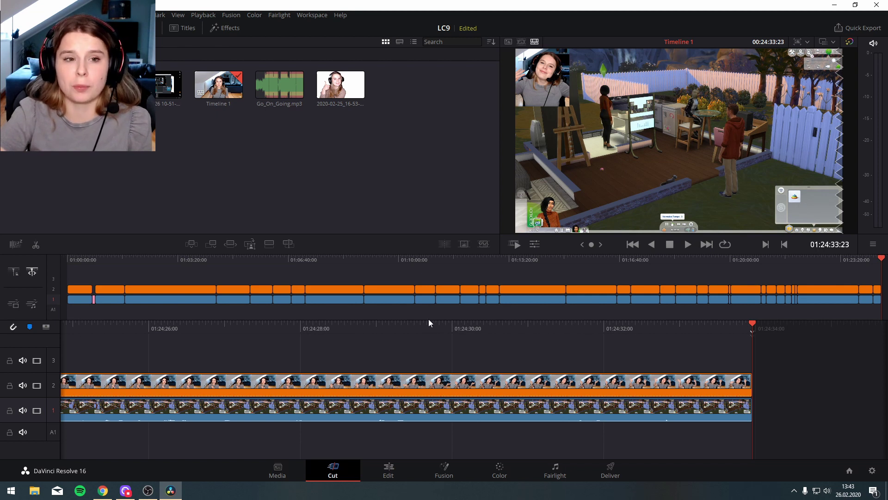
Step: Start a fast export and browse to the Videos > Sims 4 Legacy Challenge folder
click(878, 29)
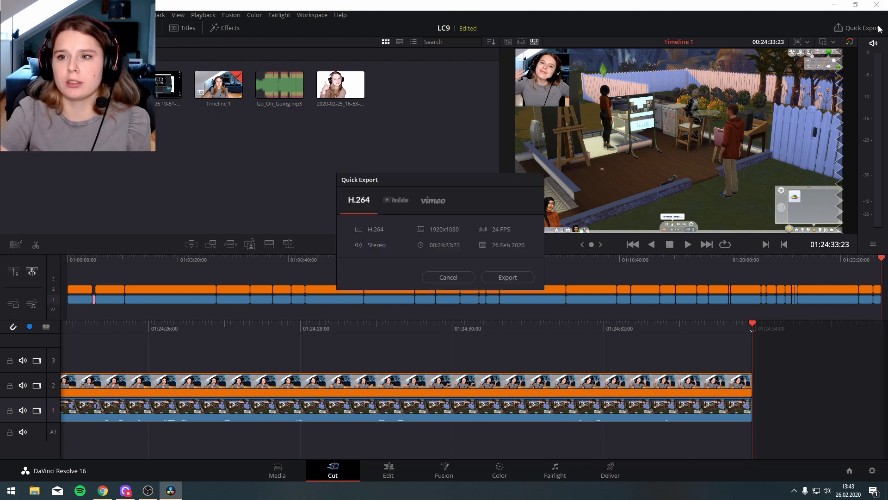
click(507, 277)
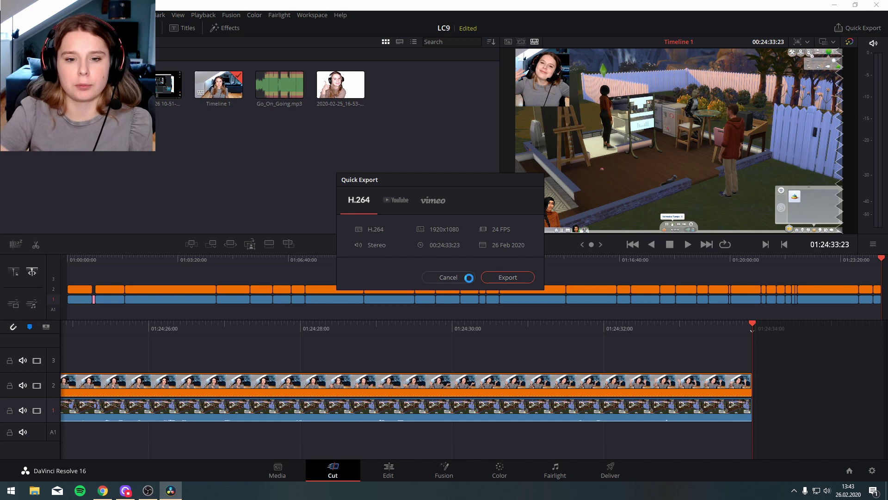
click(382, 195)
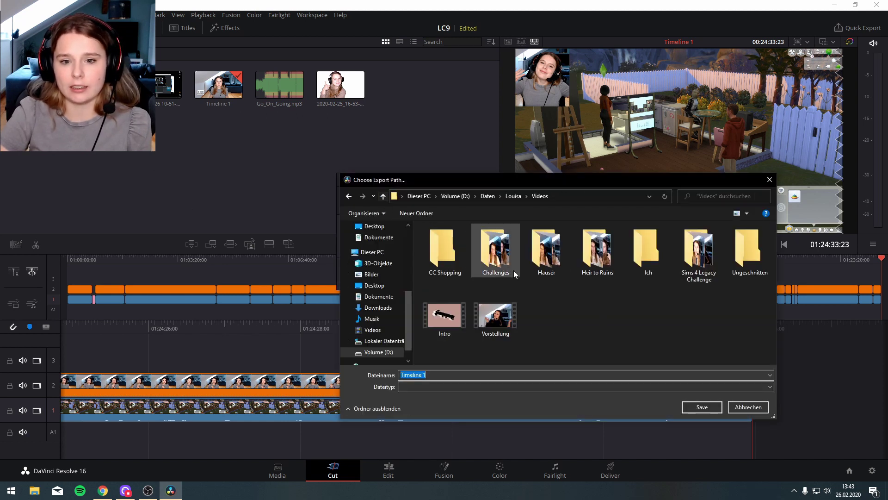
double_click(497, 265)
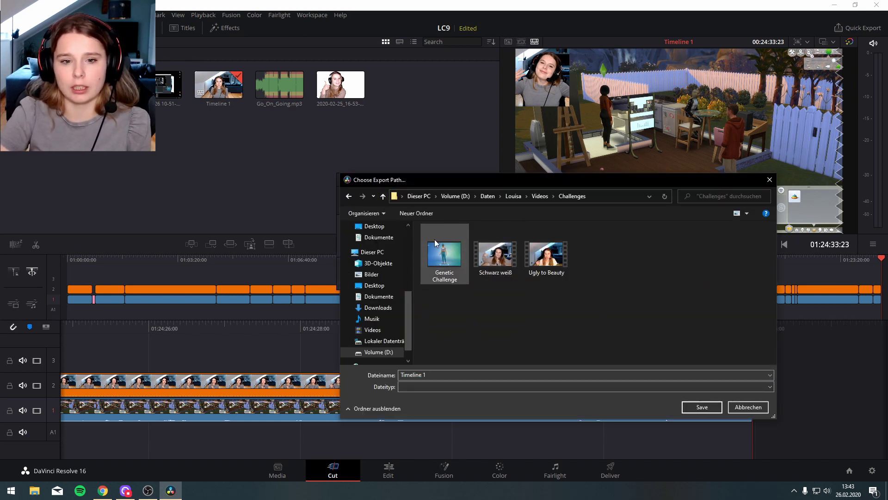
click(382, 196)
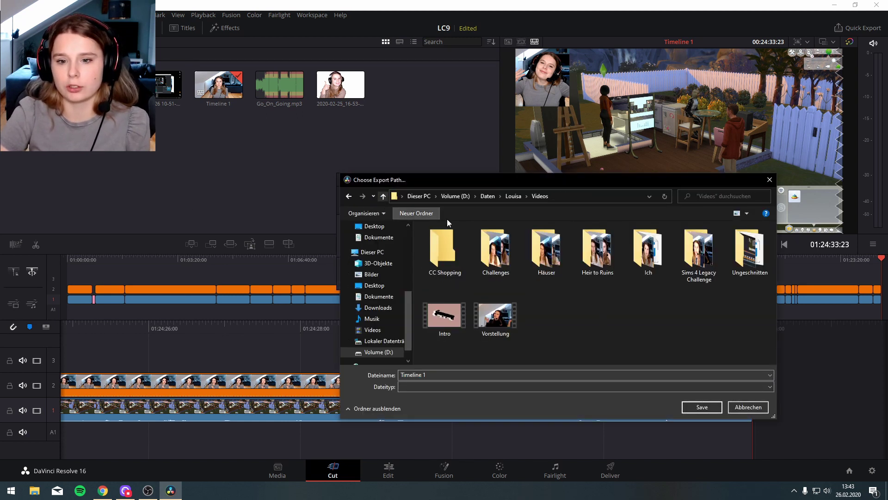
double_click(719, 274)
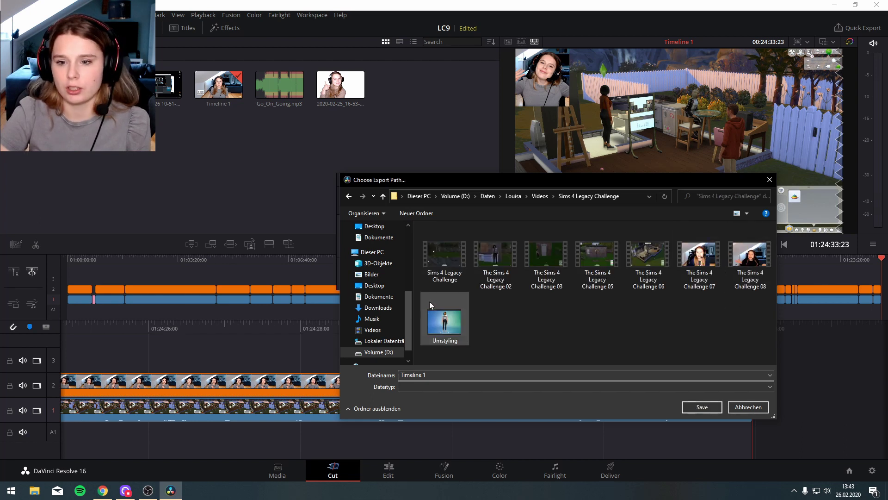
Step: Name the render 'The Sims 4 Legacy Challenge 09' and start rendering
click(750, 256)
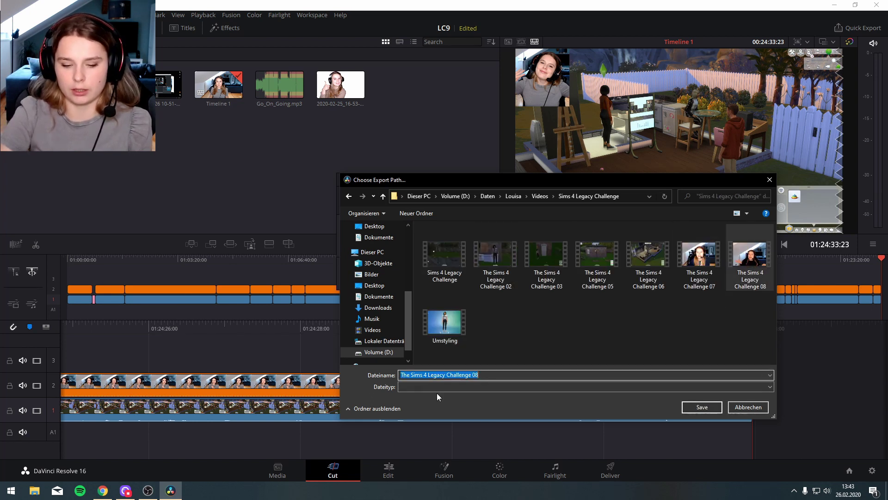
click(485, 376)
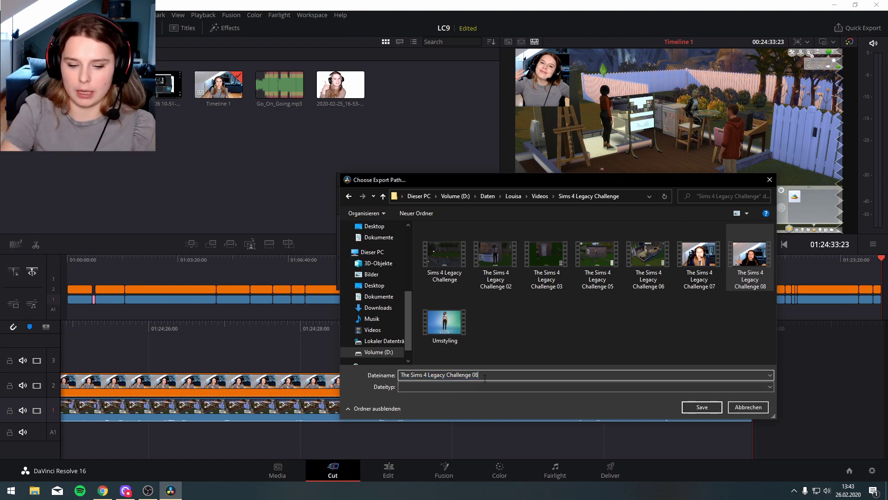
key(BackSpace)
text(9)
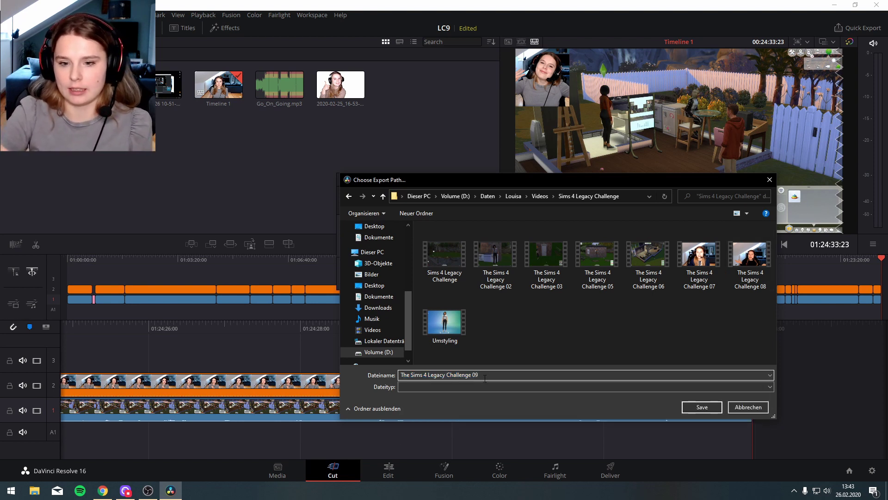
click(701, 411)
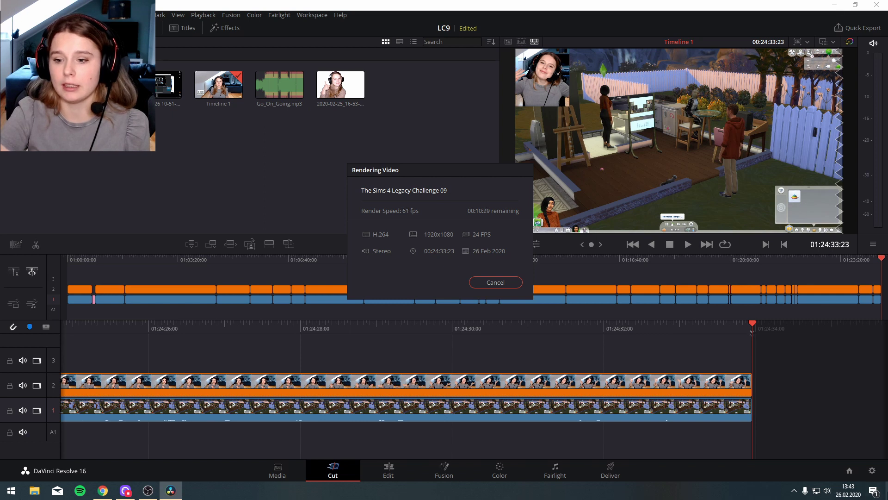
click(886, 491)
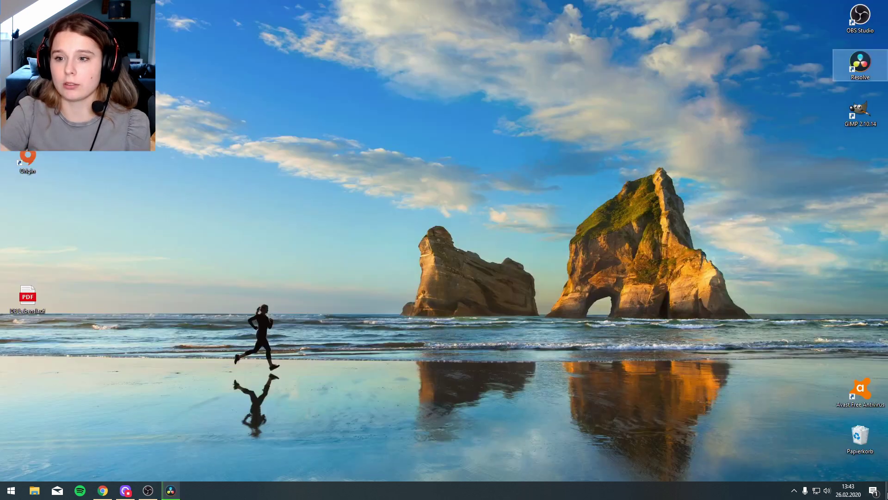
Step: Launch GIMP 2.10 from its desktop shortcut
double_click(871, 124)
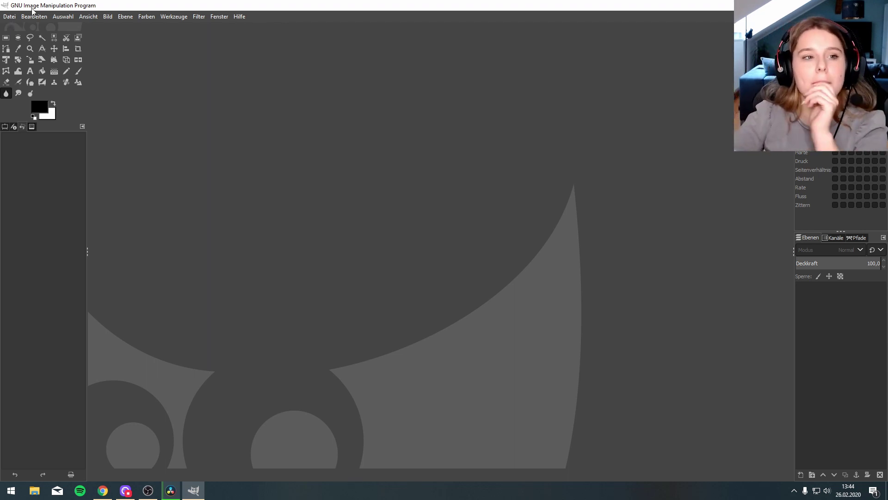
Step: Open the Datei > Als Ebenen öffnen… dialog
click(17, 18)
click(17, 17)
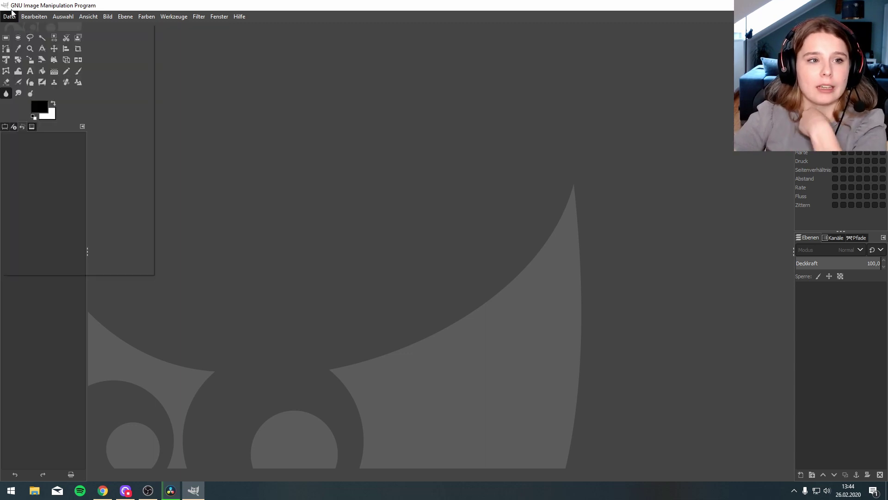
click(17, 18)
click(36, 63)
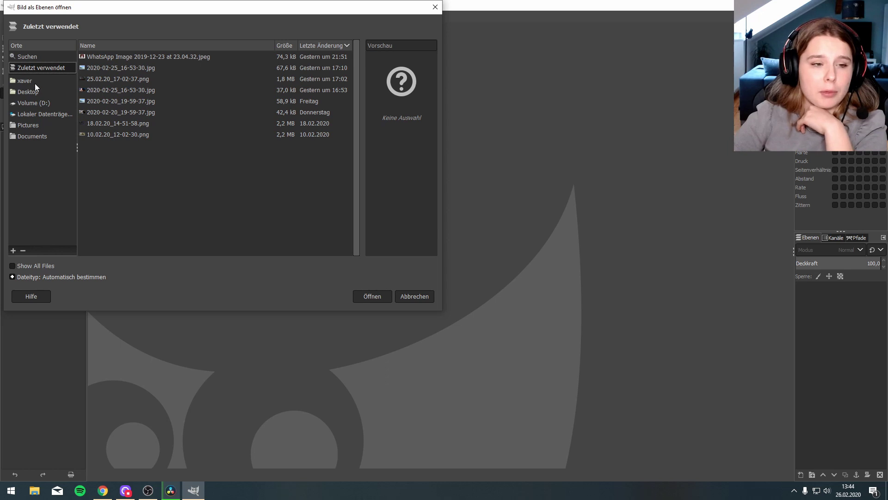
Step: Browse to Documents > Electronic Arts > Die Sims 4 > Screenshots and preview 26.02.20_11-31-41.png
click(31, 135)
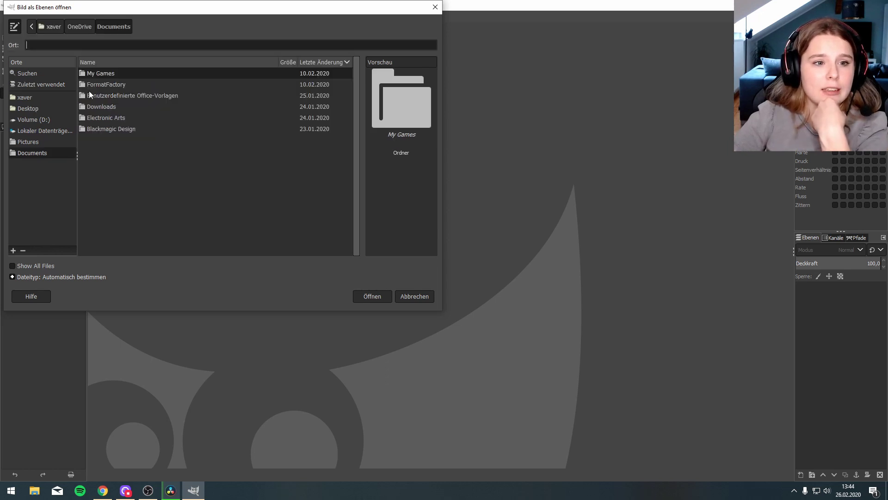
double_click(92, 115)
double_click(109, 74)
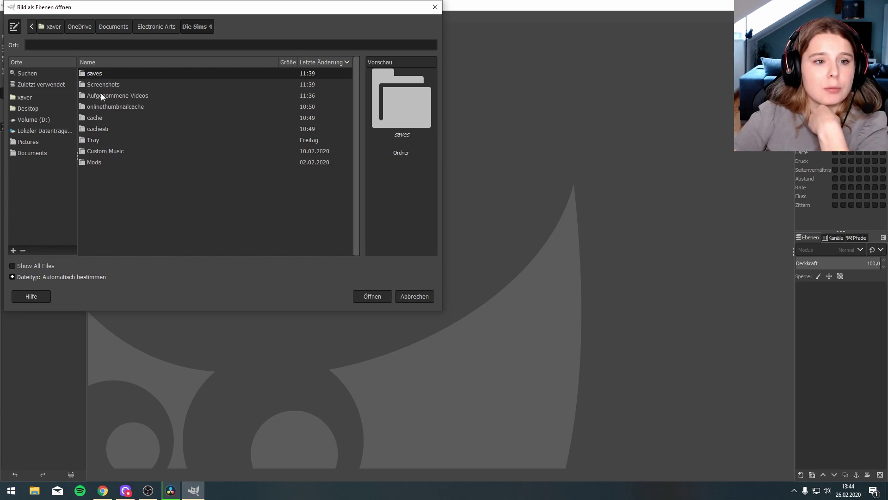
double_click(103, 84)
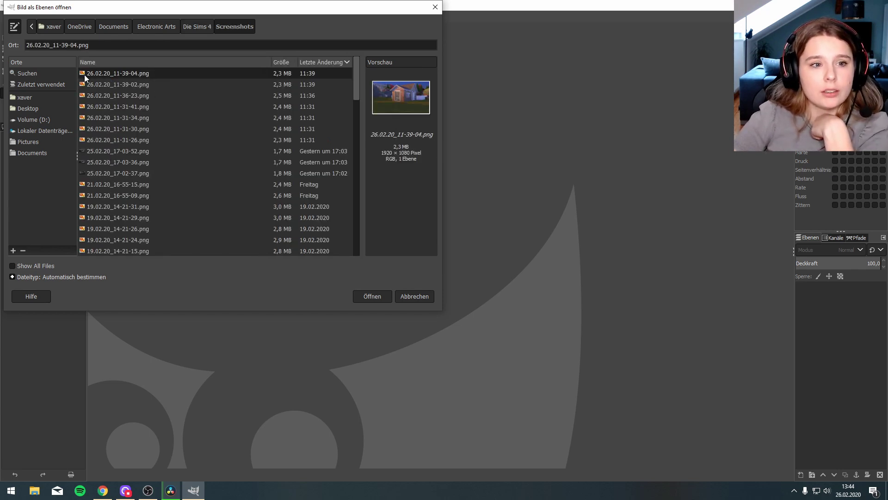
click(90, 97)
click(91, 110)
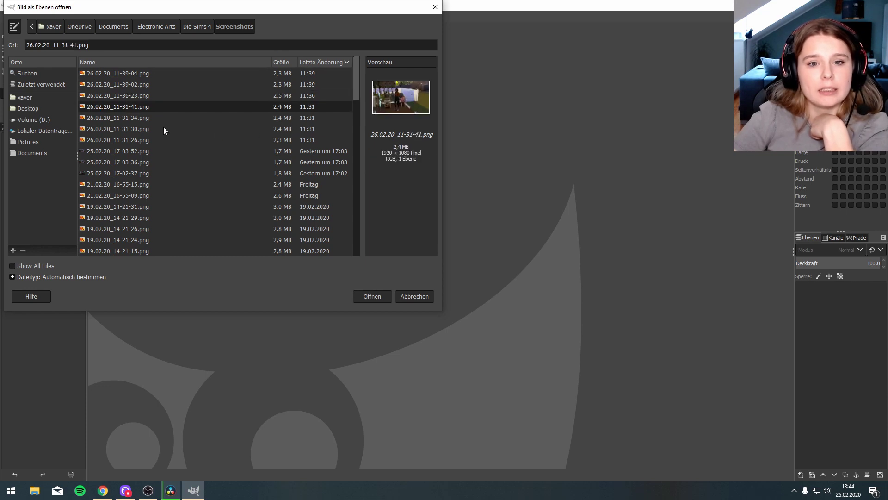
Step: Open the 26.02.20_11-31-34.png screenshot and zoom in on the singing Sim
double_click(115, 118)
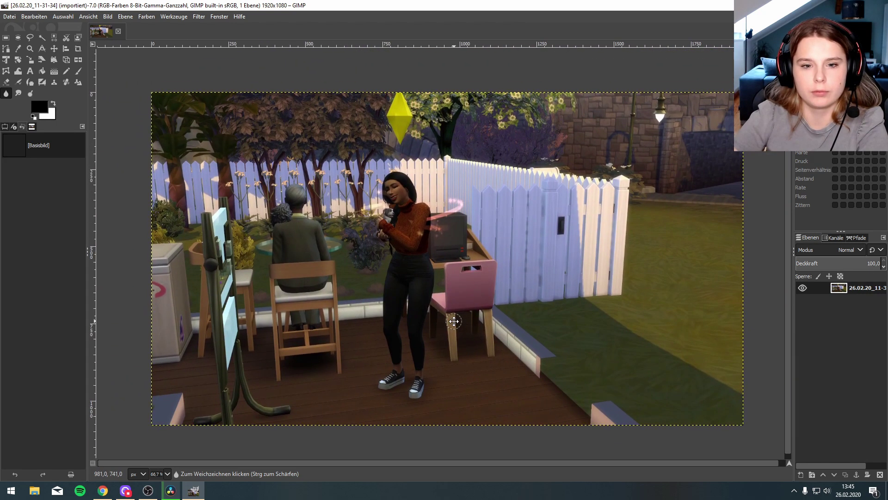
ctrl+scroll(454, 320, up, 3)
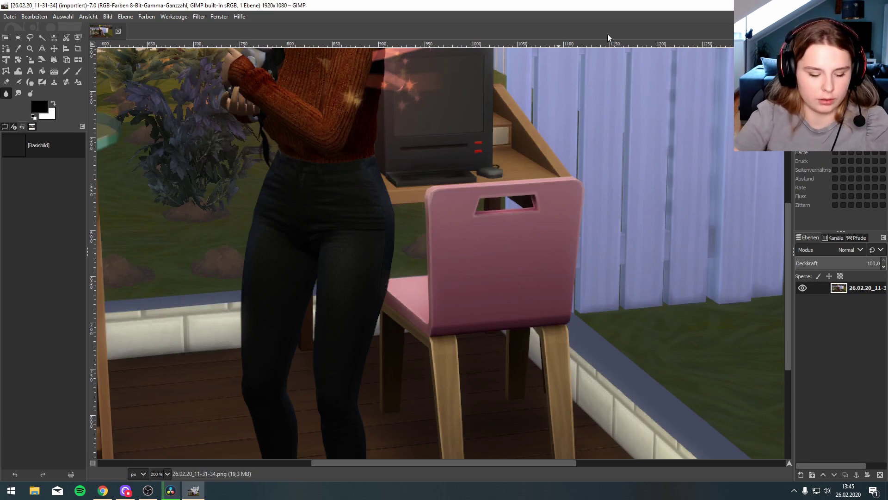
scroll(473, 91, down, 3)
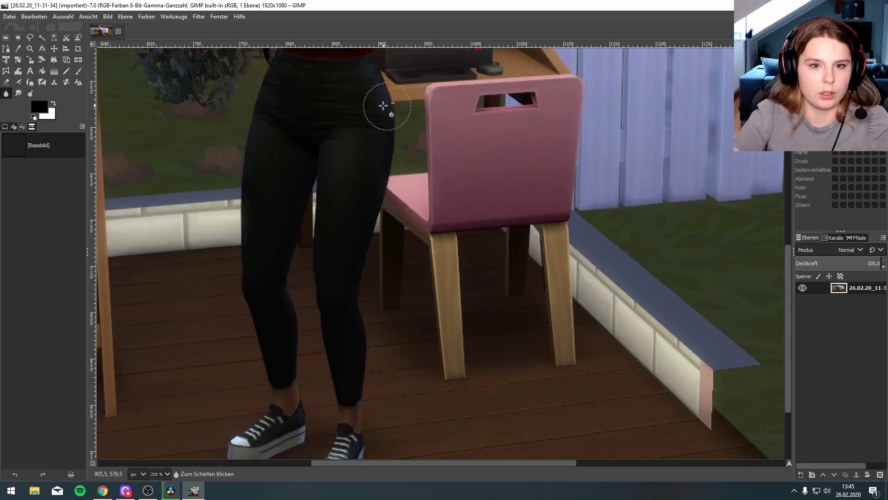
ctrl+scroll(382, 105, down, 2)
ctrl+scroll(352, 192, down, 1)
ctrl+scroll(371, 203, up, 2)
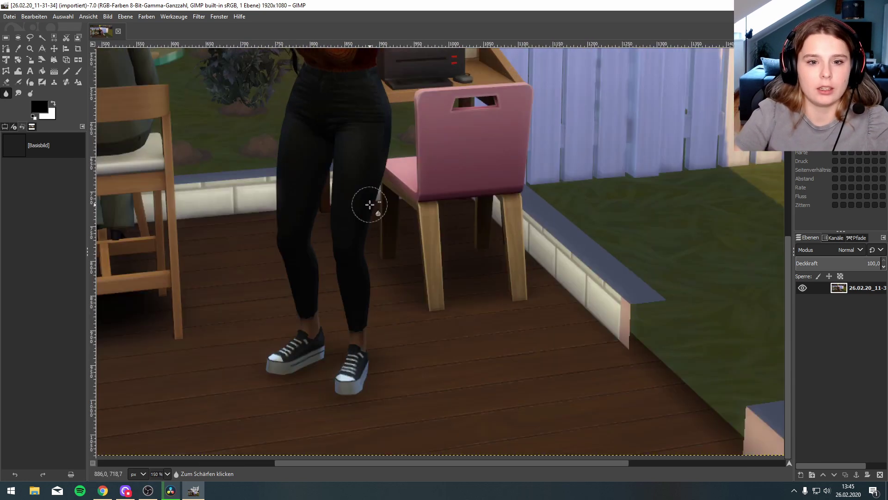
Step: Soften part of the Sim's jeans with Blur tool strokes
drag(369, 166, 362, 192)
scroll(363, 193, up, 4)
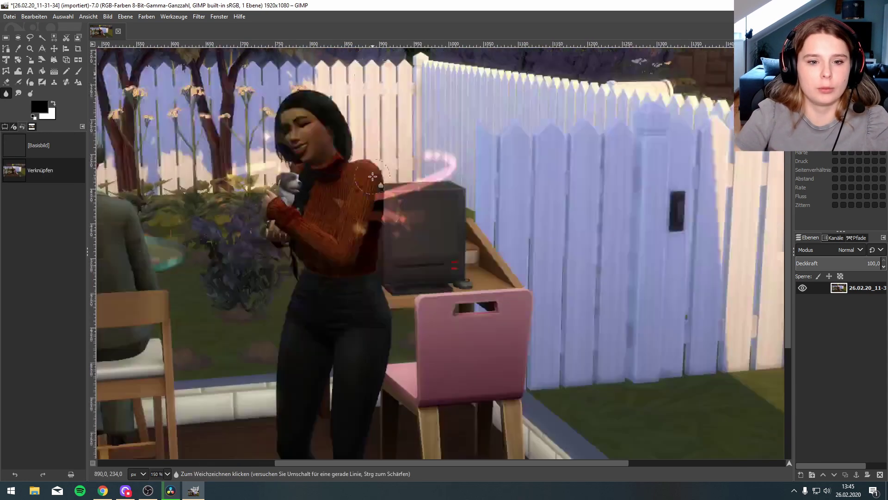
scroll(372, 176, down, 2)
scroll(372, 177, up, 2)
scroll(352, 231, down, 2)
scroll(324, 317, up, 2)
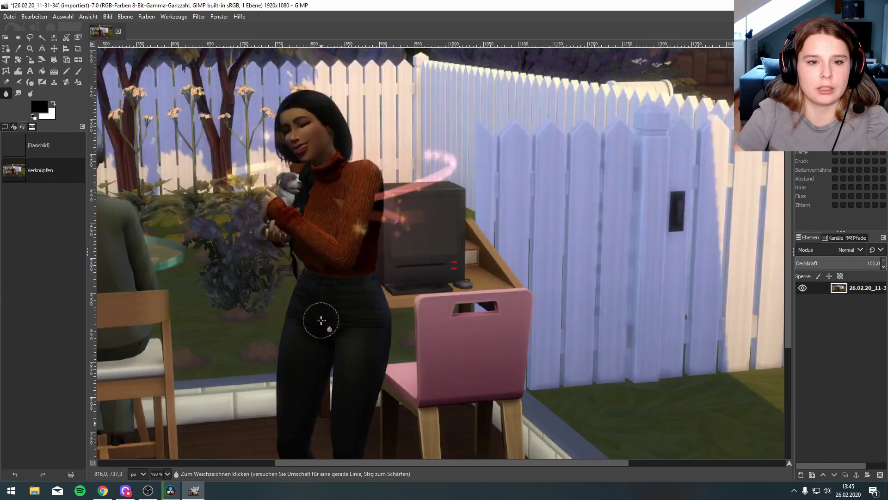
scroll(323, 350, up, 2)
scroll(335, 387, down, 5)
ctrl+scroll(337, 366, up, 2)
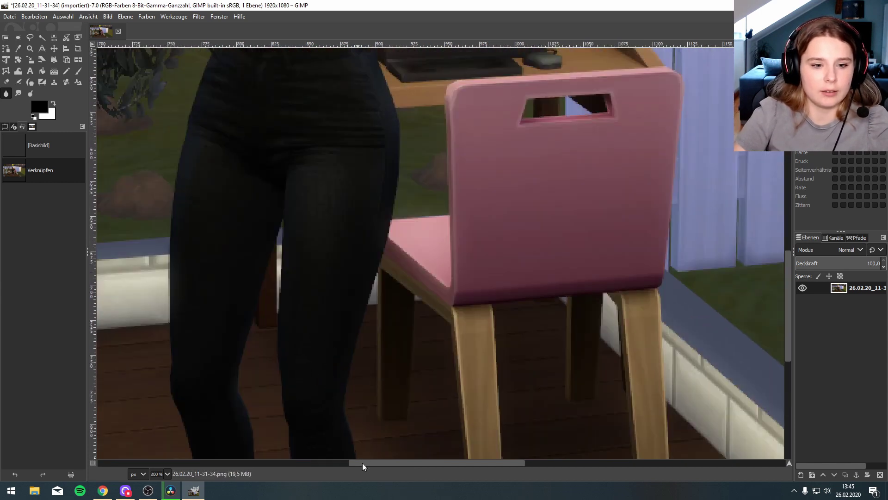
drag(362, 463, 325, 463)
scroll(389, 370, down, 5)
scroll(352, 361, down, 2)
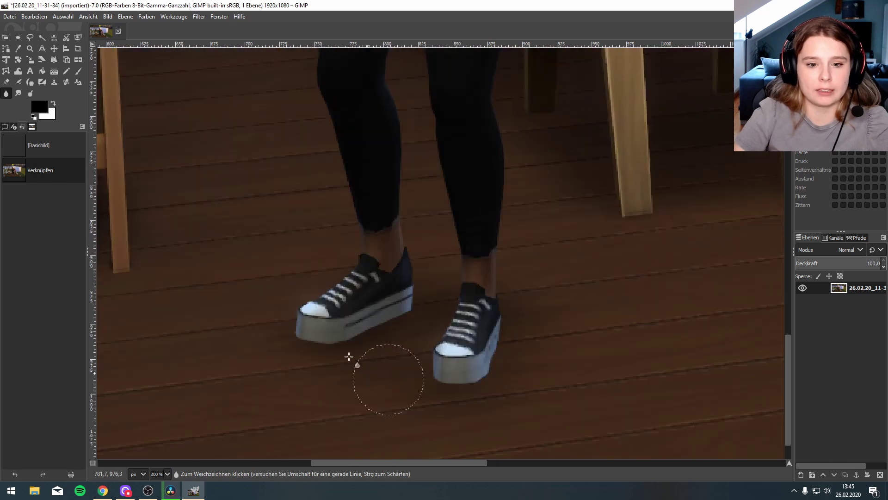
Step: With Free Select, trace the Sim's outline around her left shoe's sole, tip and toe
click(32, 40)
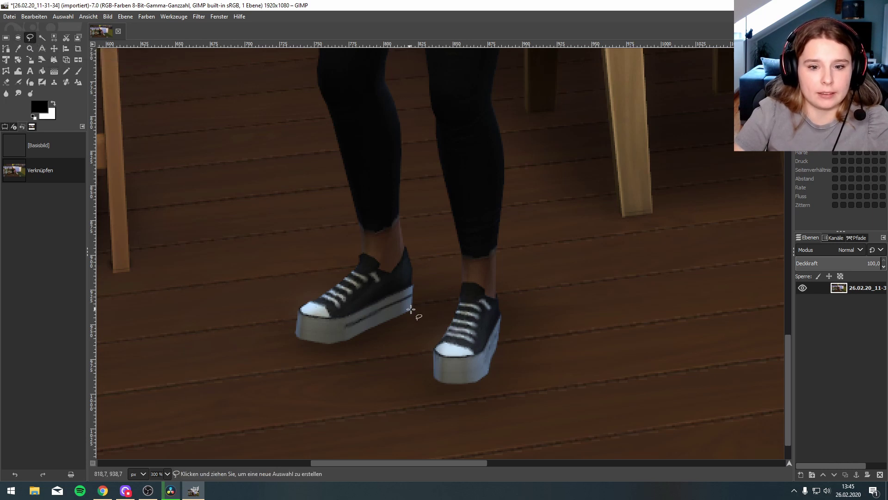
drag(412, 311, 346, 342)
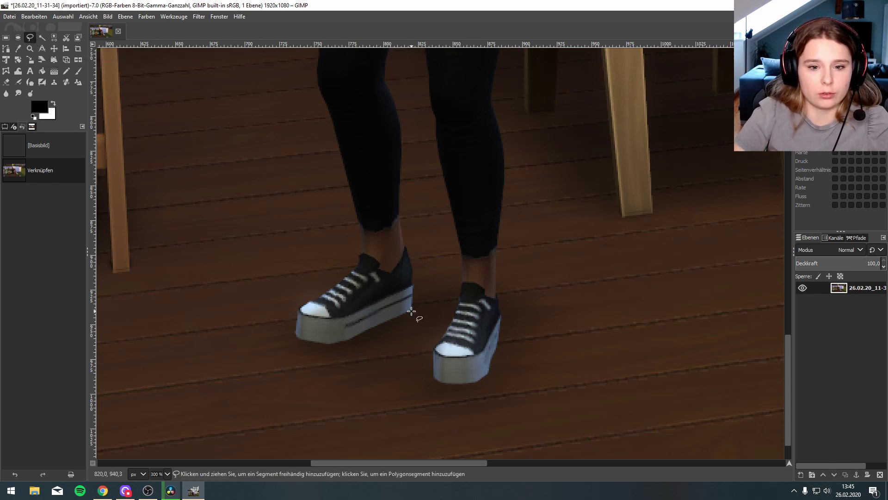
click(346, 342)
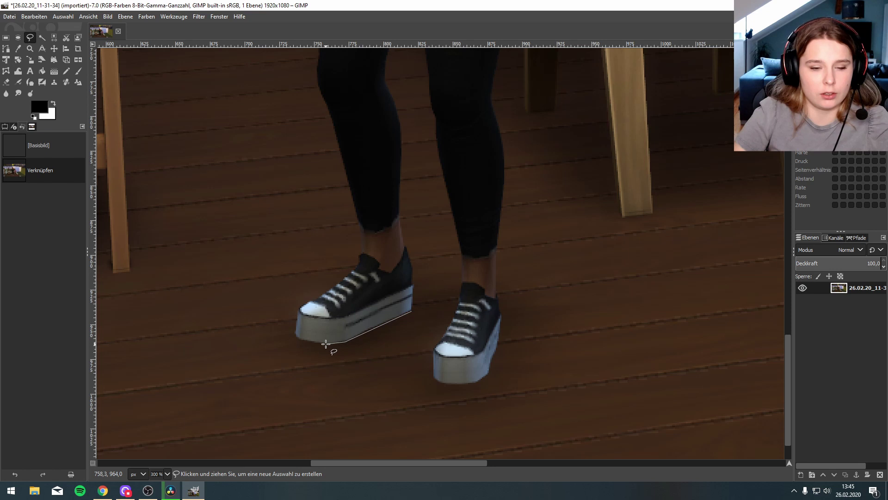
click(326, 344)
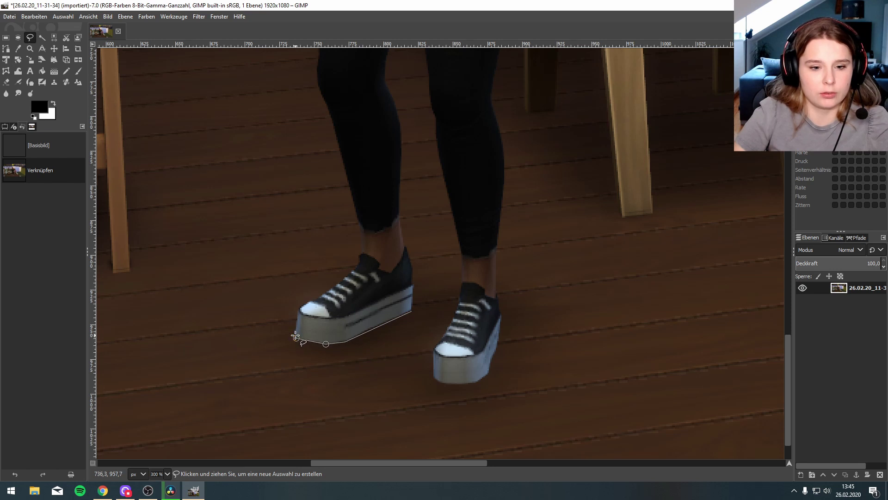
click(296, 337)
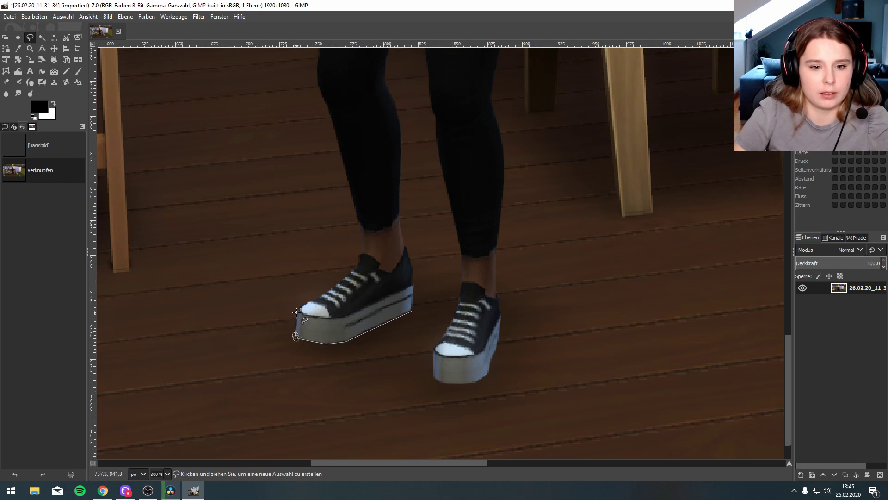
click(296, 312)
click(306, 303)
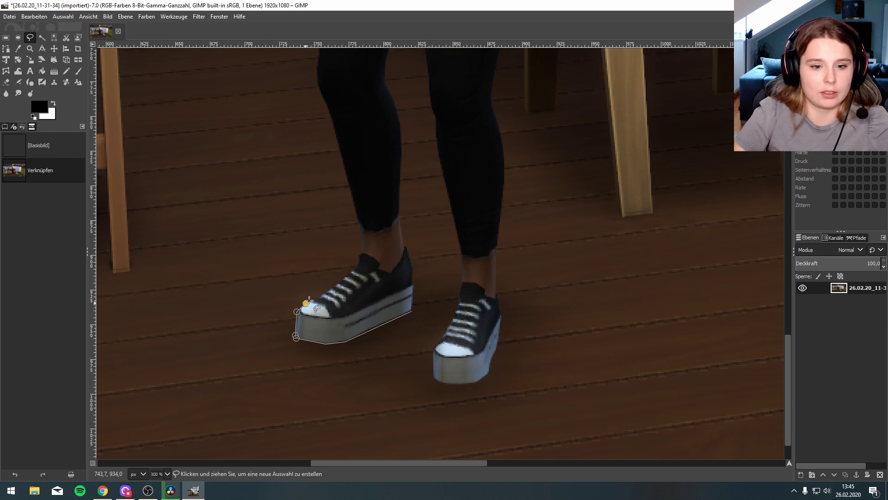
click(314, 298)
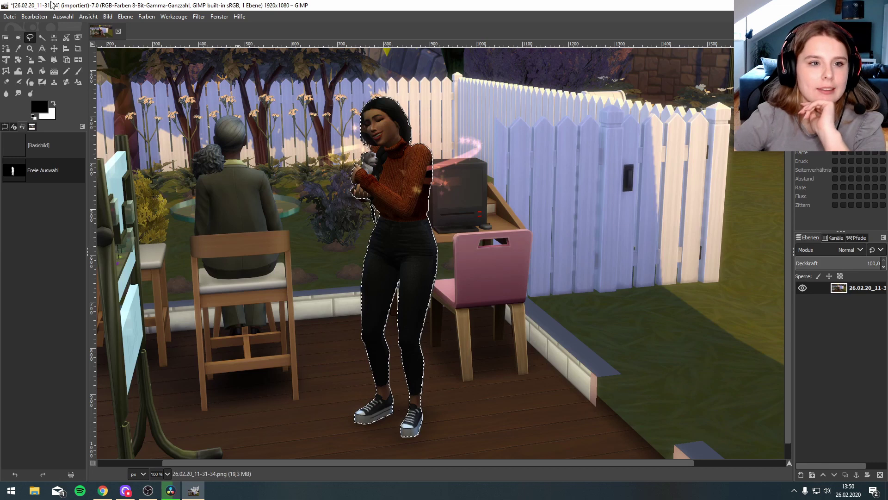
Step: Feather the Sim's selection by 5 px via Auswahl > Ausblenden
click(62, 17)
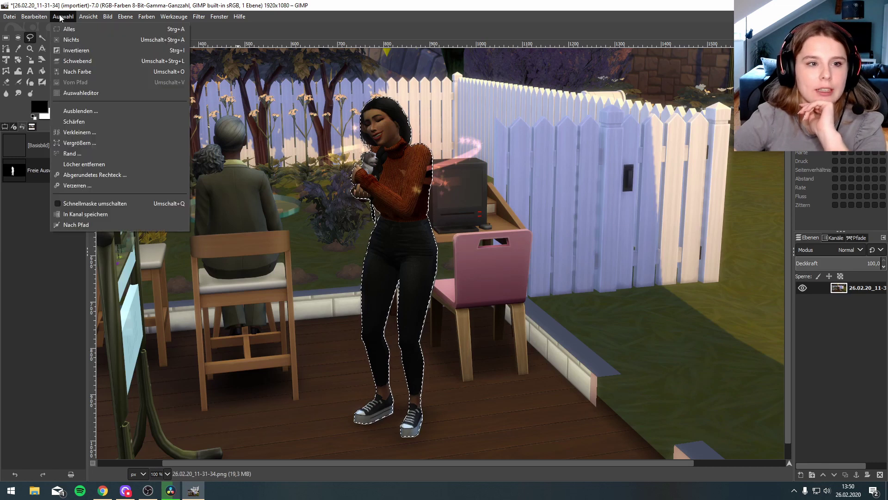
click(79, 111)
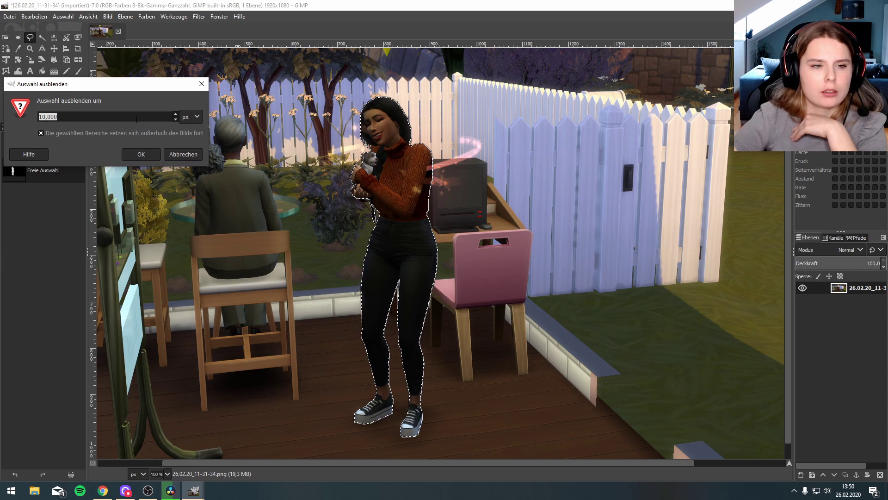
click(46, 117)
key(BackSpace)
key(BackSpace)
text(5)
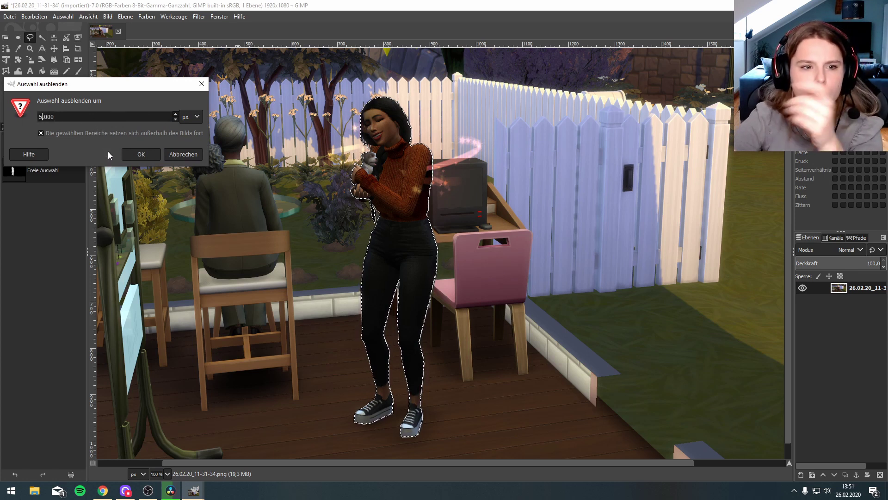
click(139, 154)
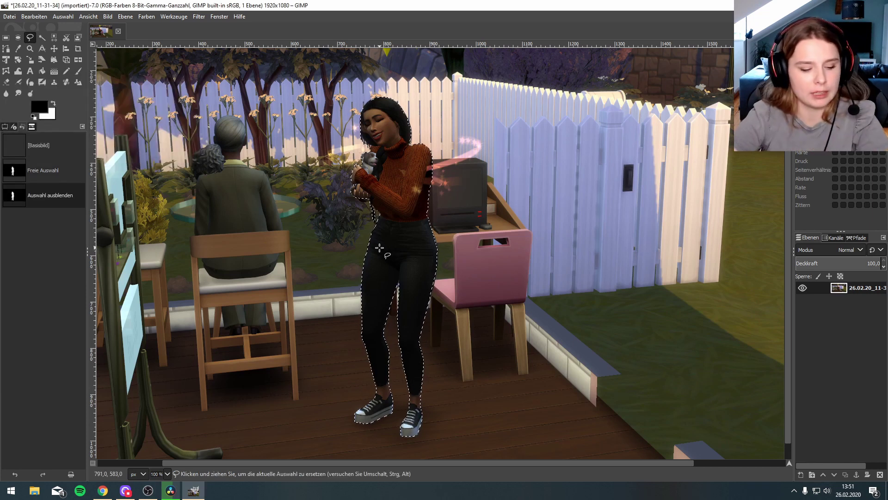
Step: Copy the feathered Sim and paste her back as a floating selection
key(ctrl)
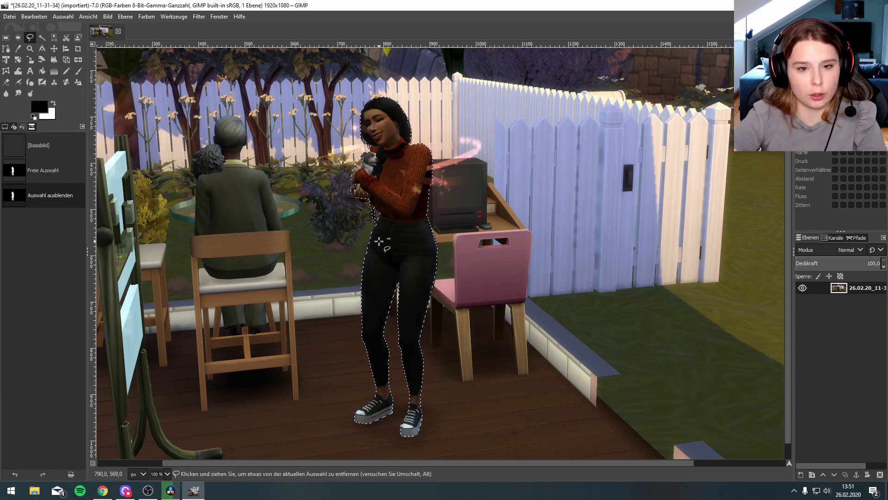
key(ctrl+c)
key(ctrl+v)
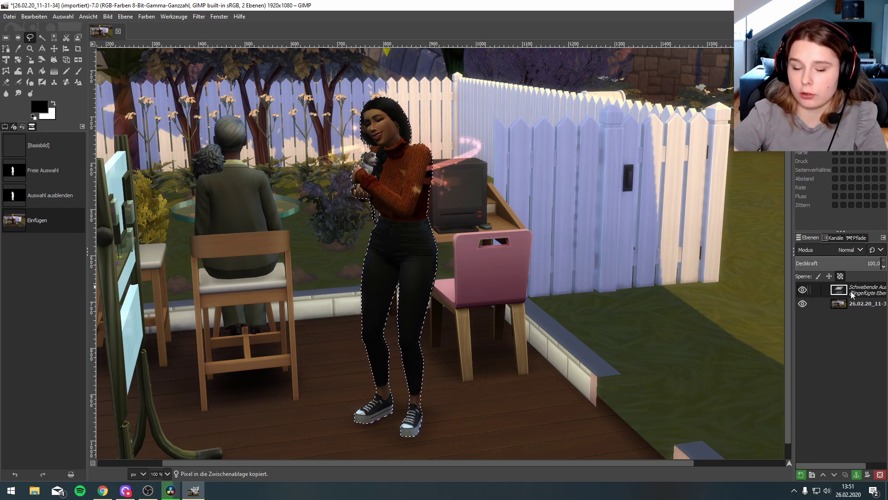
Step: Convert the floating selection to a new layer and hide the screenshot layer
right_click(807, 295)
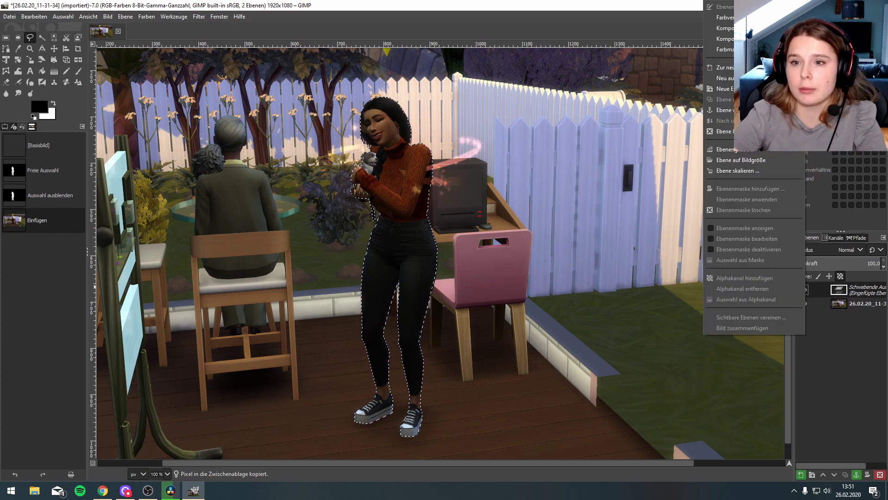
click(750, 67)
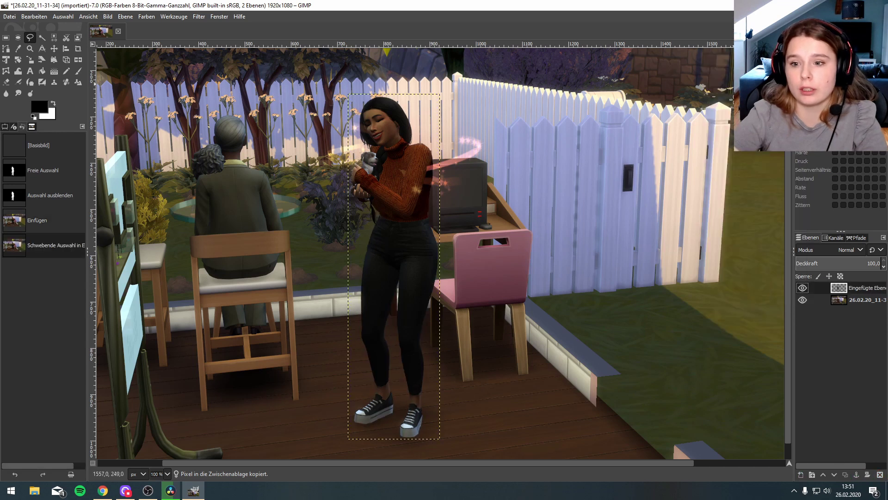
click(801, 301)
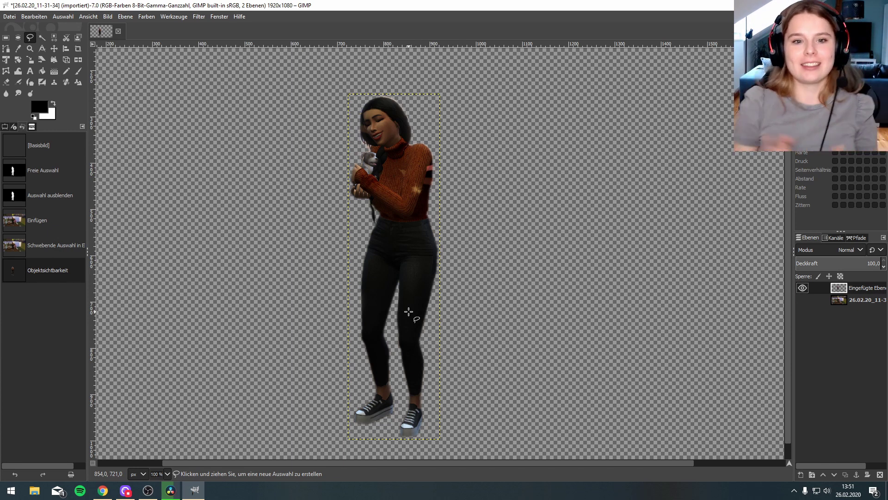
click(14, 17)
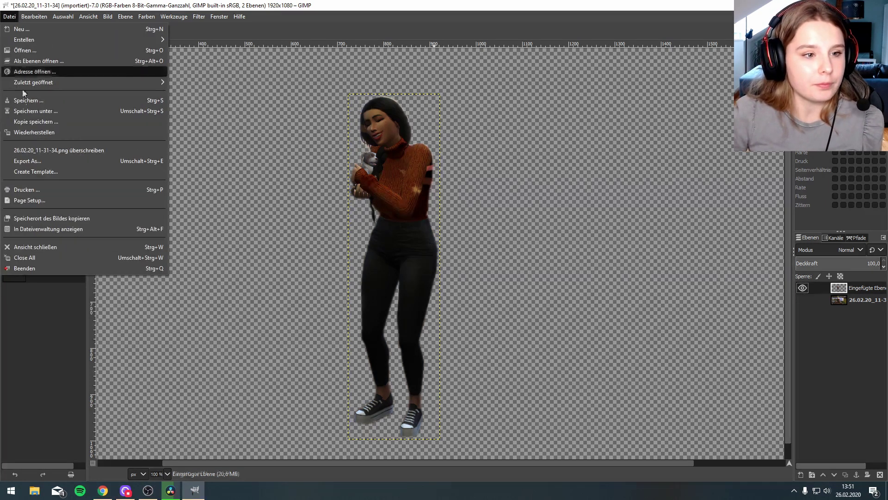
Step: Export the cut-out as 26.02.20_11-31-34.png into the personal folder under D:\Daten
click(42, 161)
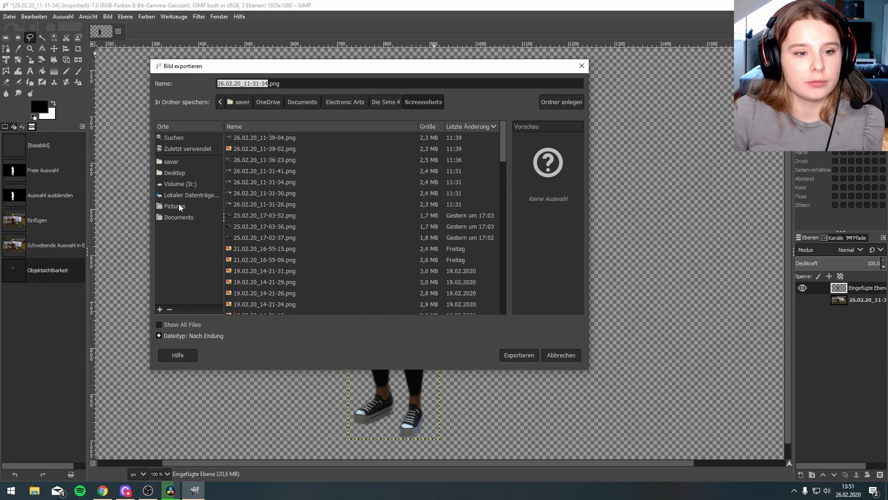
click(187, 184)
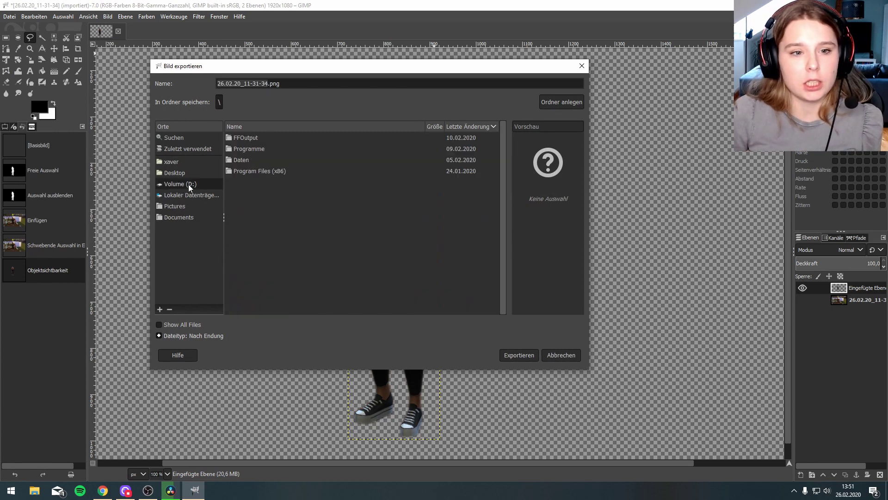
double_click(251, 161)
double_click(250, 138)
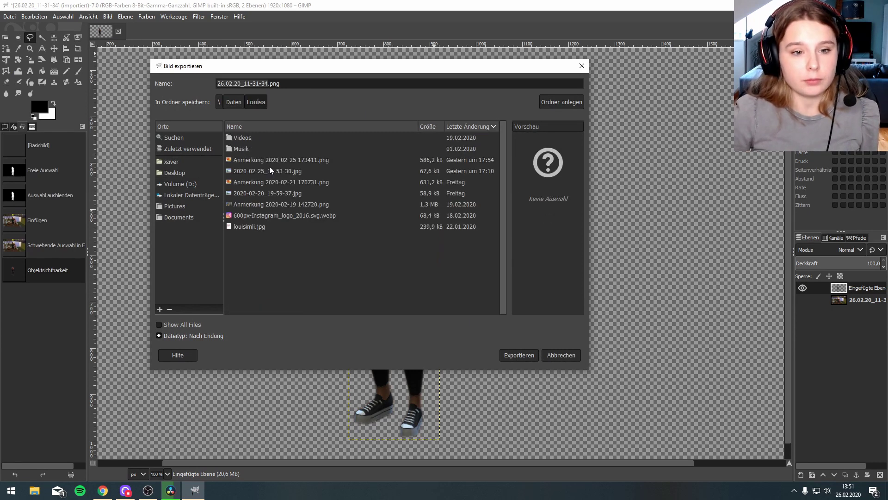
click(519, 356)
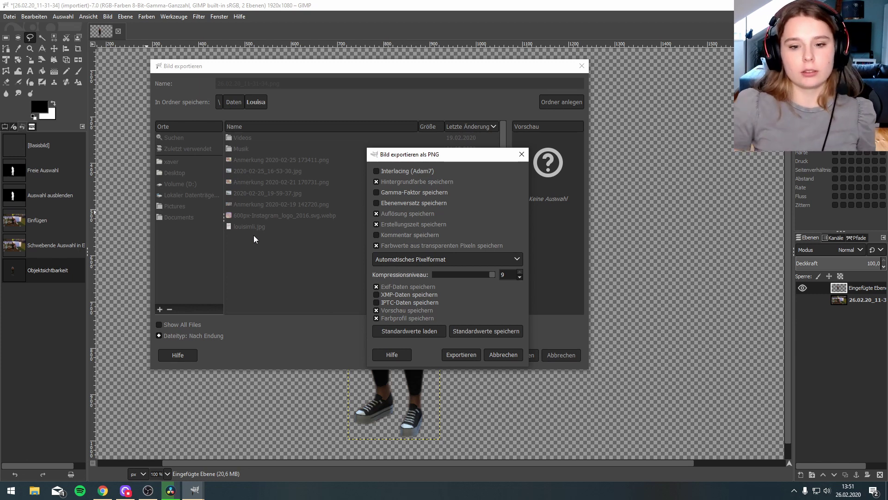
click(461, 354)
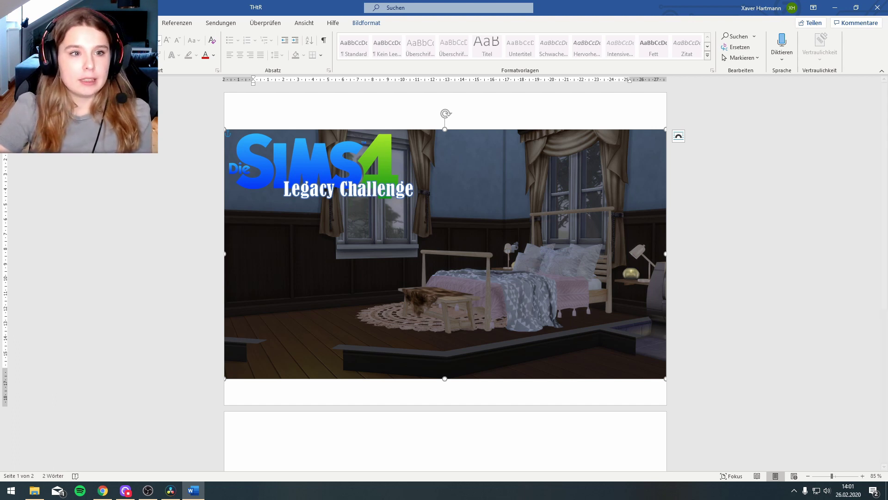
Step: Insert the cut-out picture 26.02.20_11-31-34 from drive D into the Word thumbnail
click(74, 22)
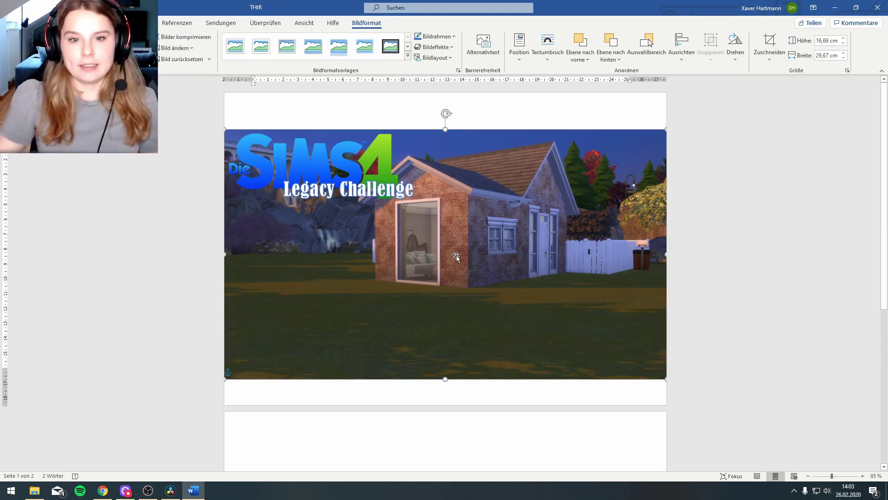
click(74, 22)
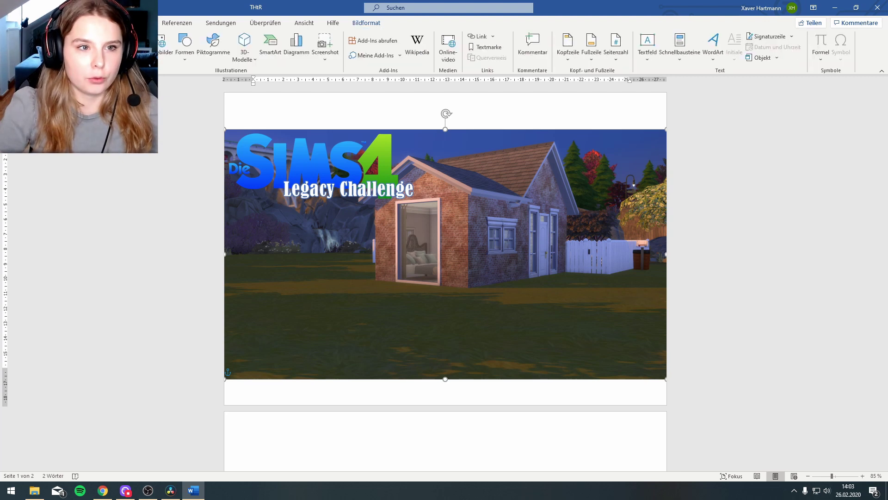
click(139, 44)
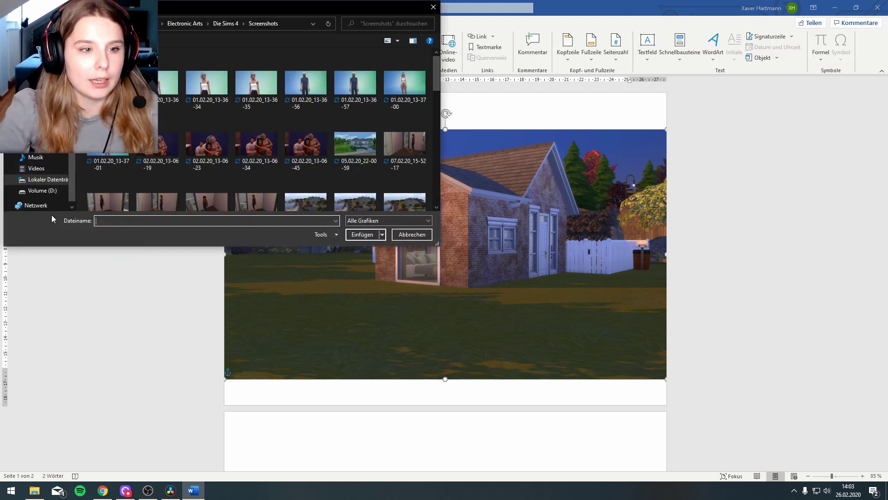
click(42, 190)
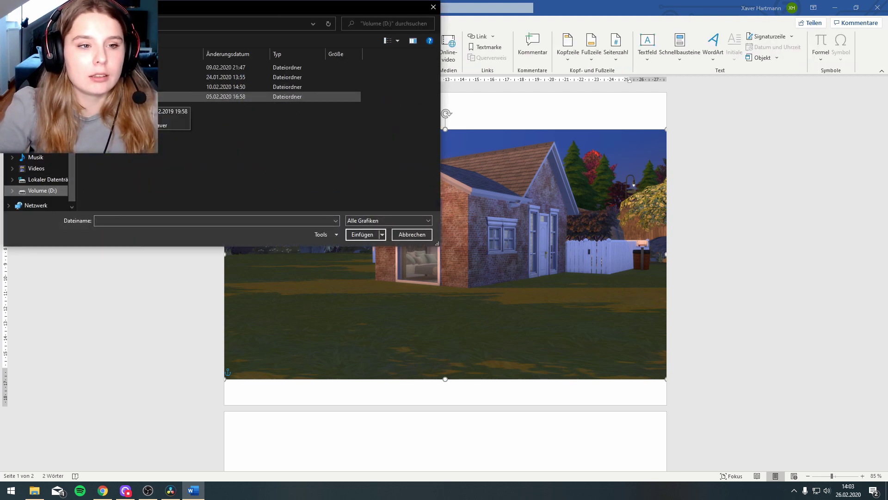
double_click(213, 67)
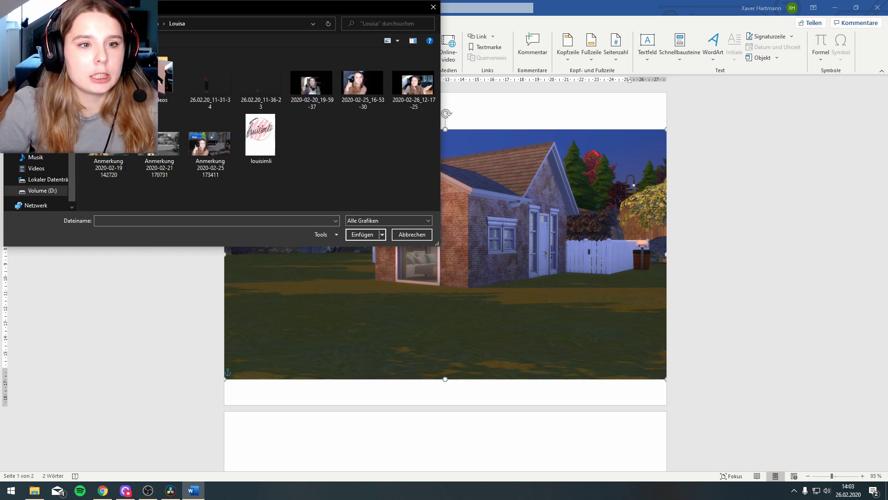
click(221, 95)
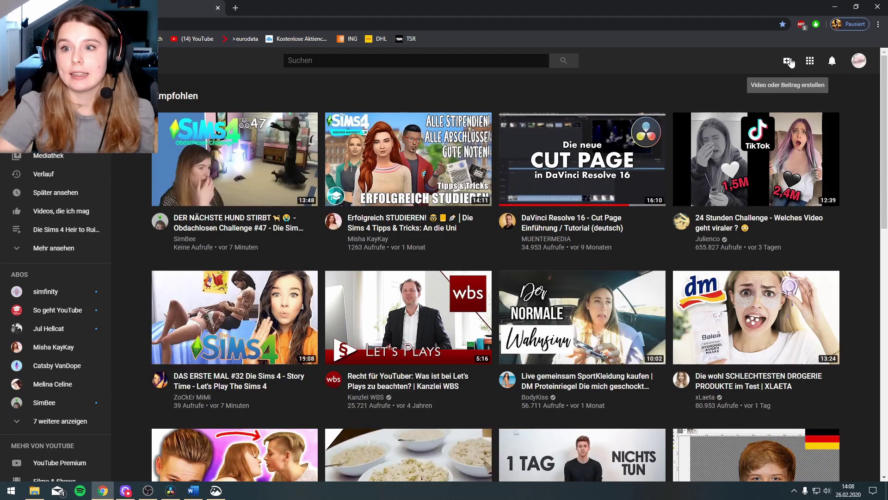
Step: Upload The Sims 4 Legacy Challenge 09.mov from the personal folder on drive D
click(790, 61)
click(793, 76)
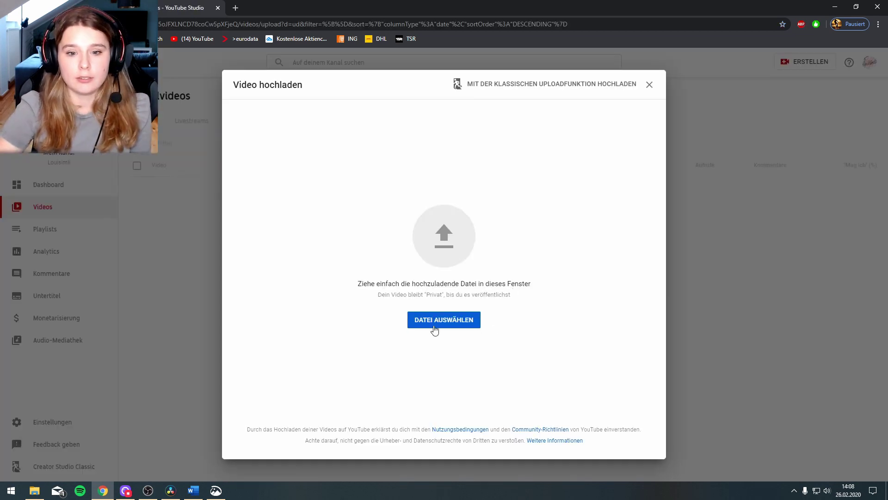
click(434, 322)
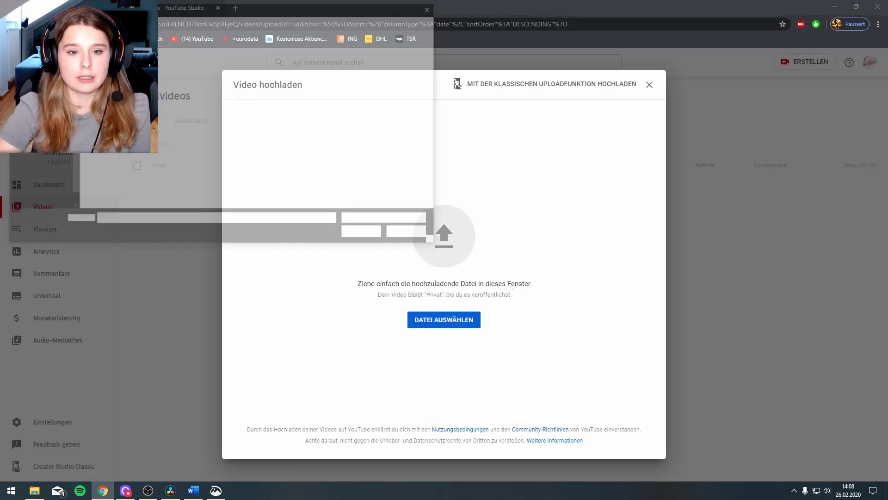
click(41, 205)
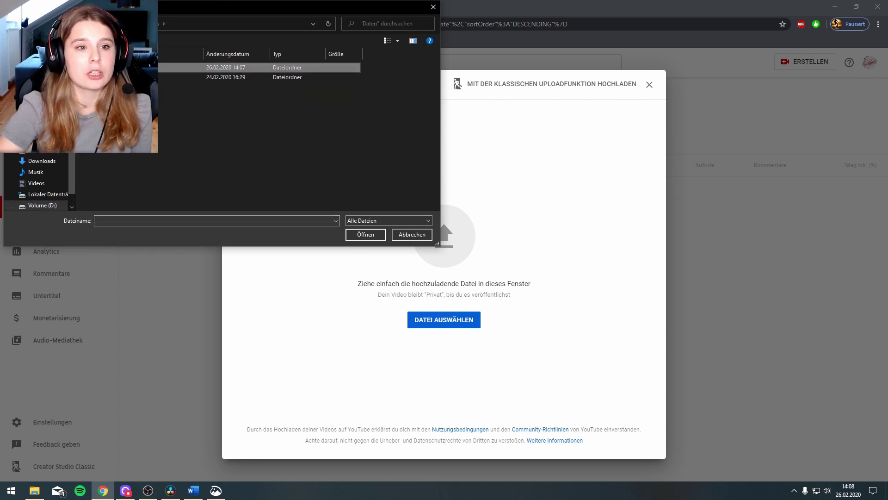
double_click(155, 67)
double_click(164, 84)
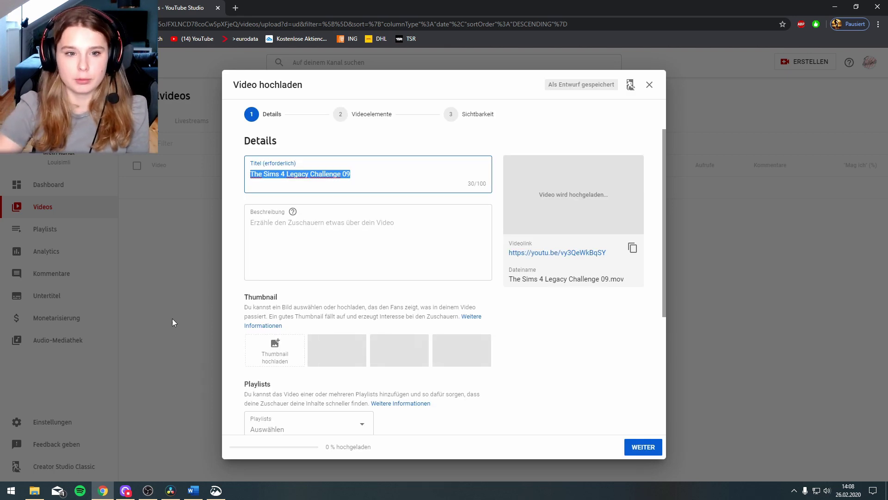
Step: Deselect the prefilled video title in the upload details form
click(253, 175)
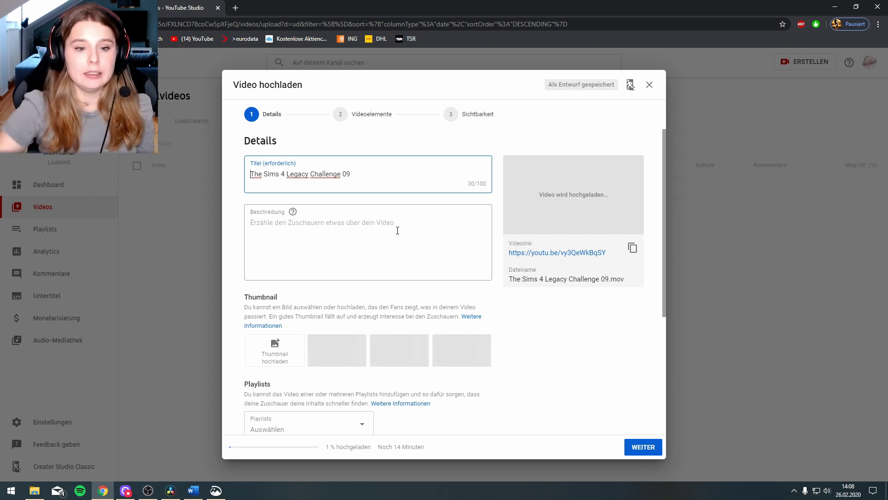
Step: Cancel the custom thumbnail file browser and scroll through the upload details
click(292, 347)
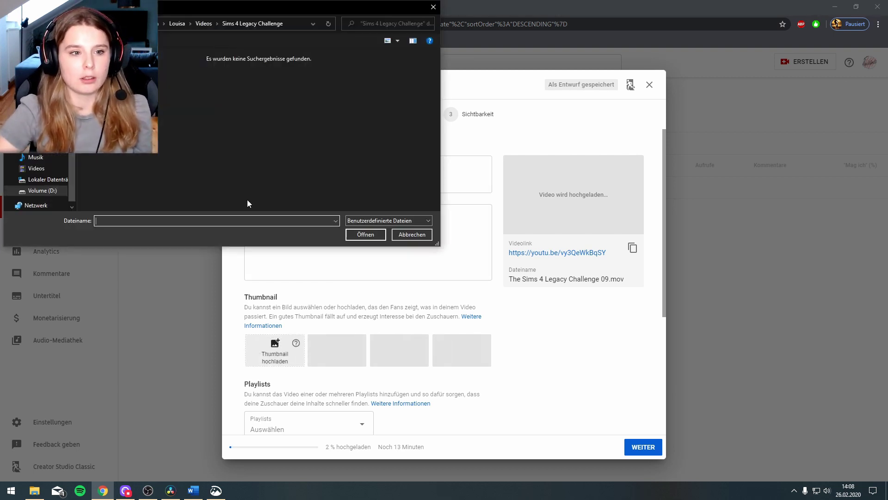
click(412, 234)
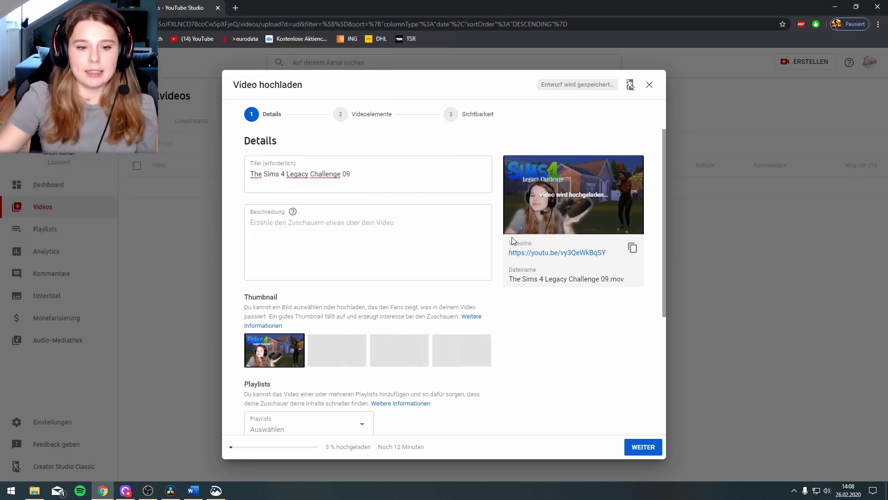
scroll(450, 234, down, 4)
scroll(448, 224, up, 4)
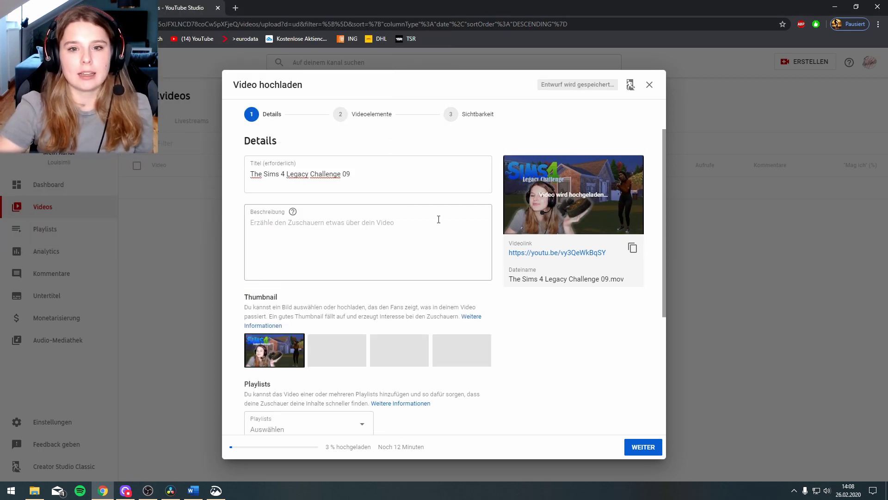